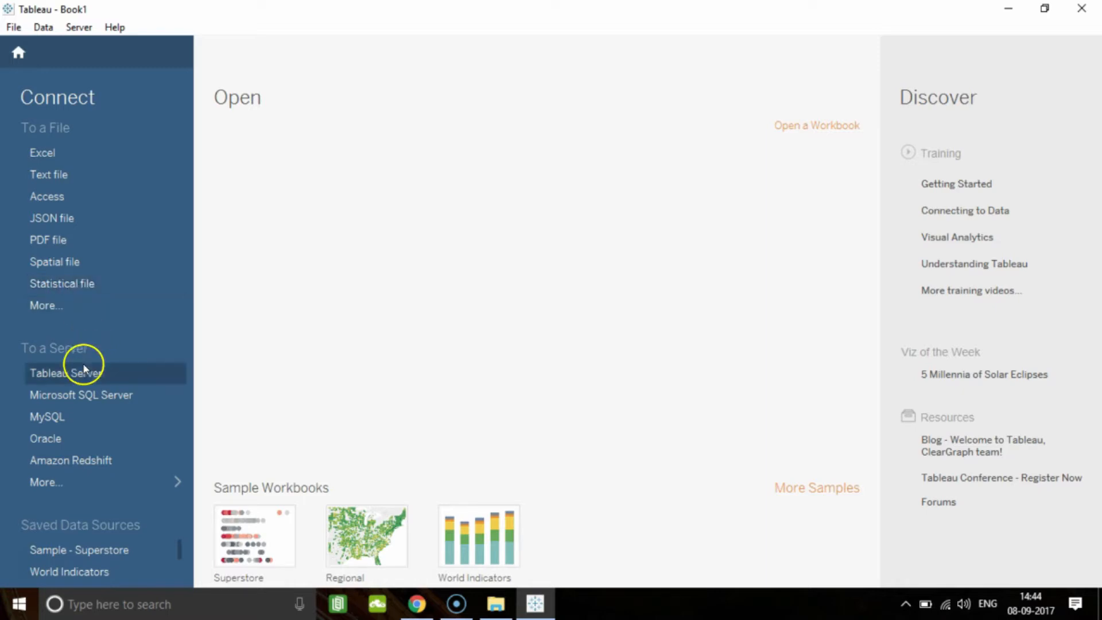
Look through the additional file types and the full list of server connectors available for data connections.
click(66, 307)
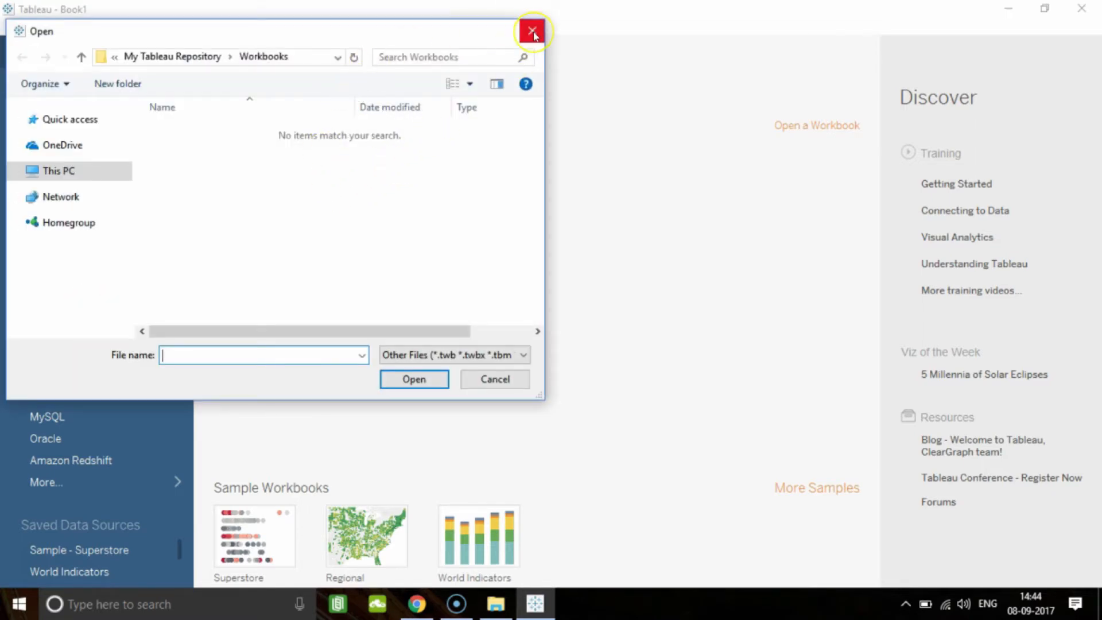
click(533, 31)
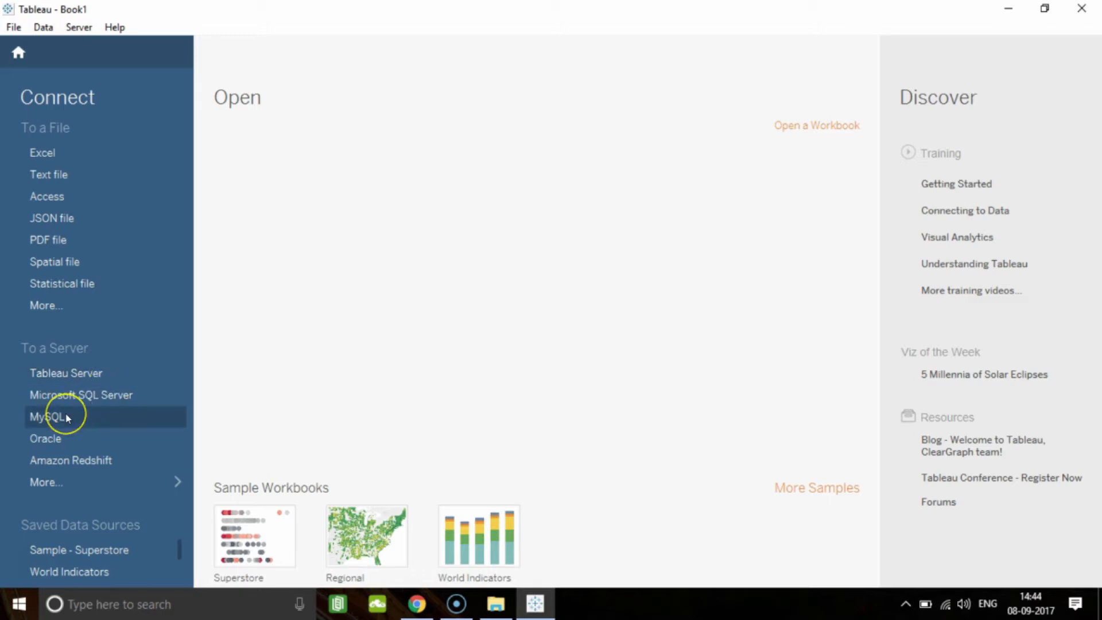
click(68, 480)
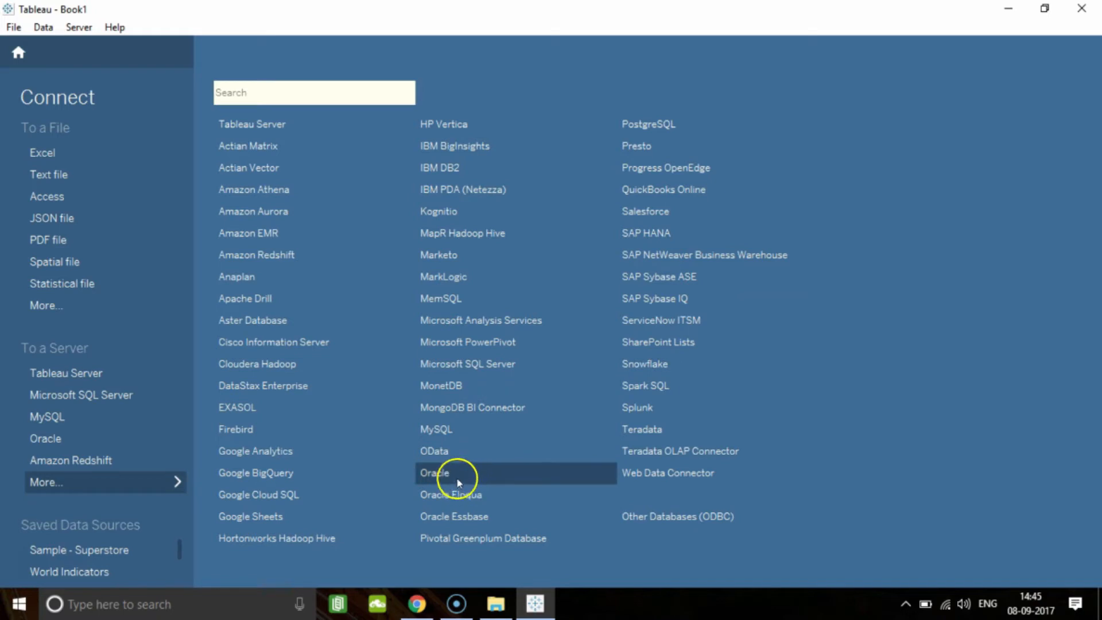
click(163, 483)
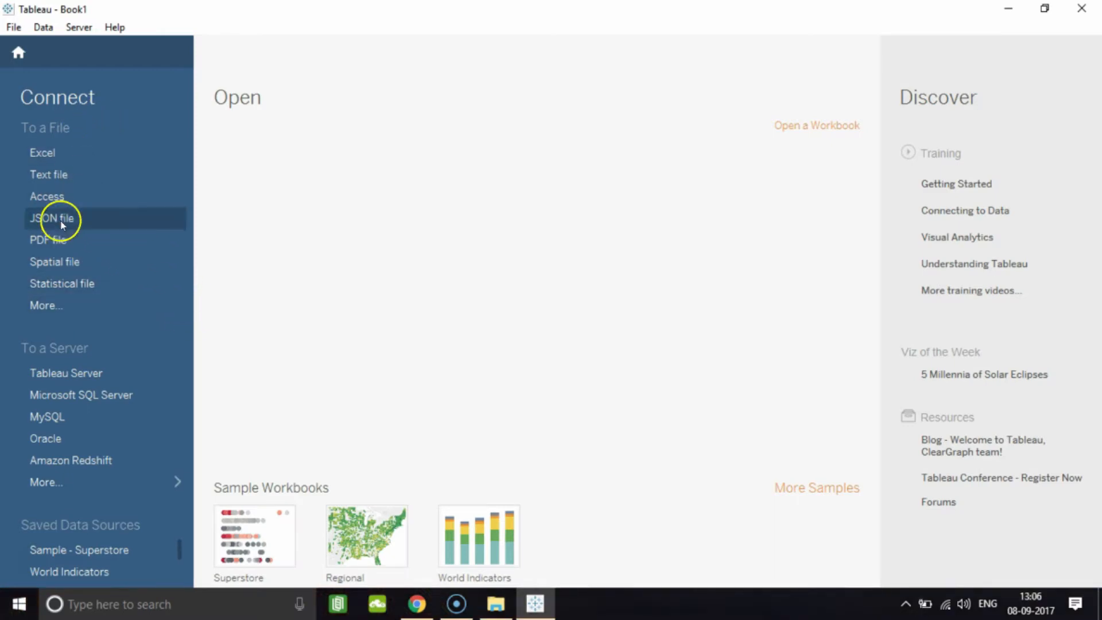
Connect to the ShoppingKart Excel workbook and add its Orders sheet to the data source canvas.
click(58, 158)
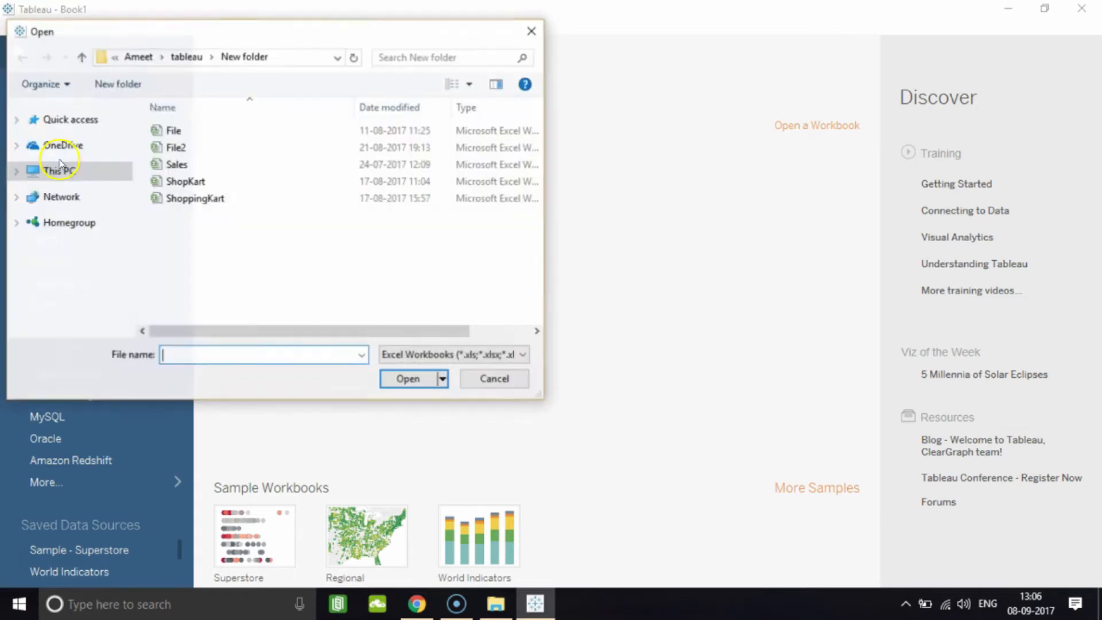
click(217, 204)
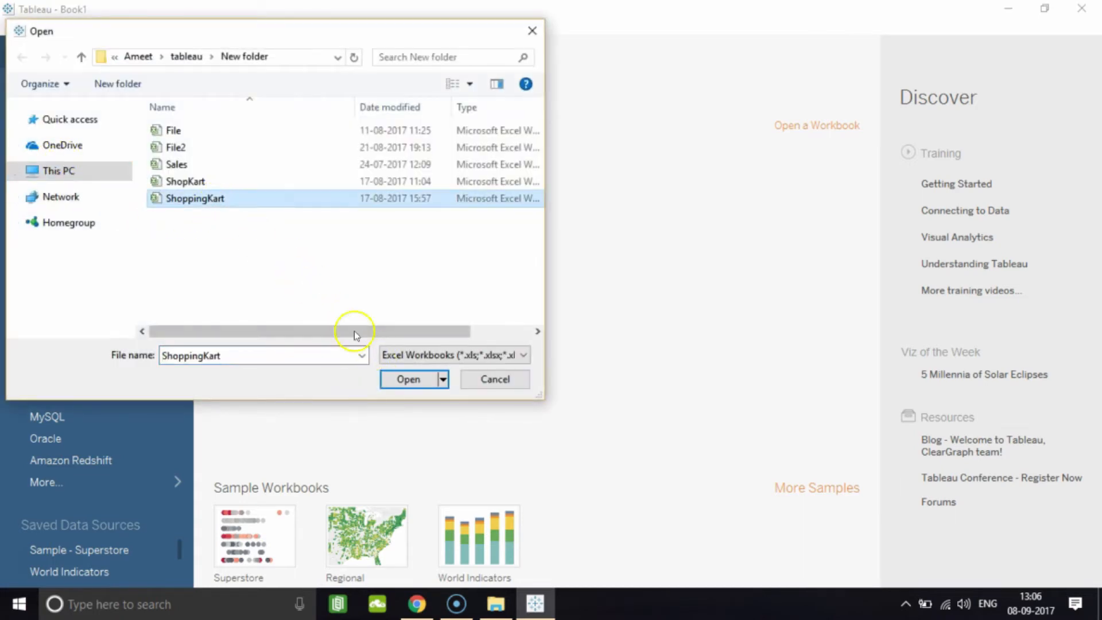
click(408, 379)
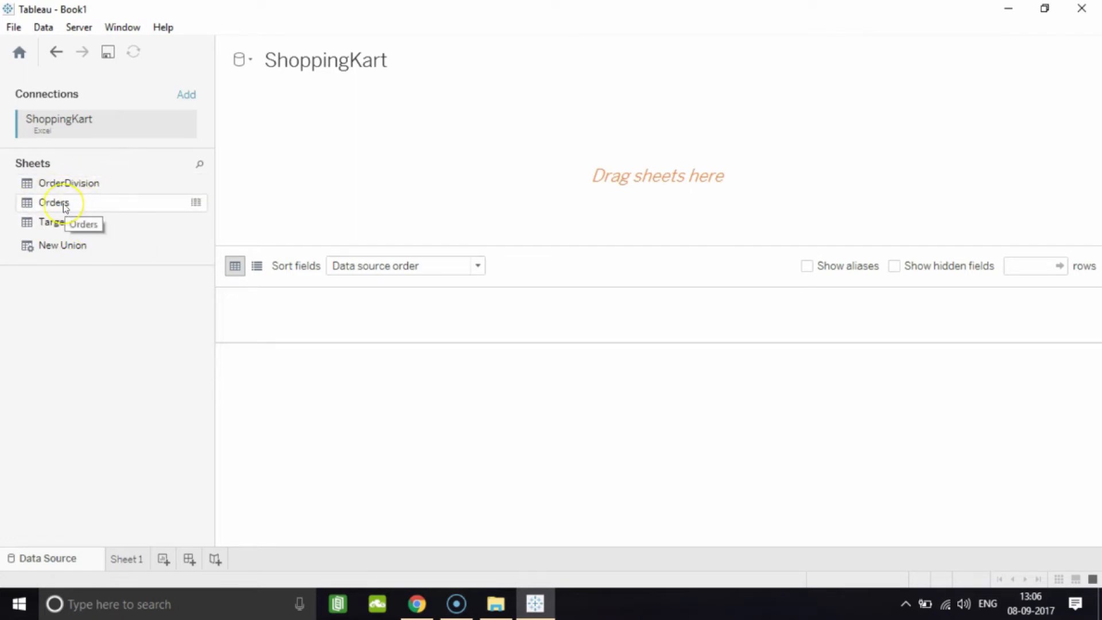
drag(64, 206, 400, 193)
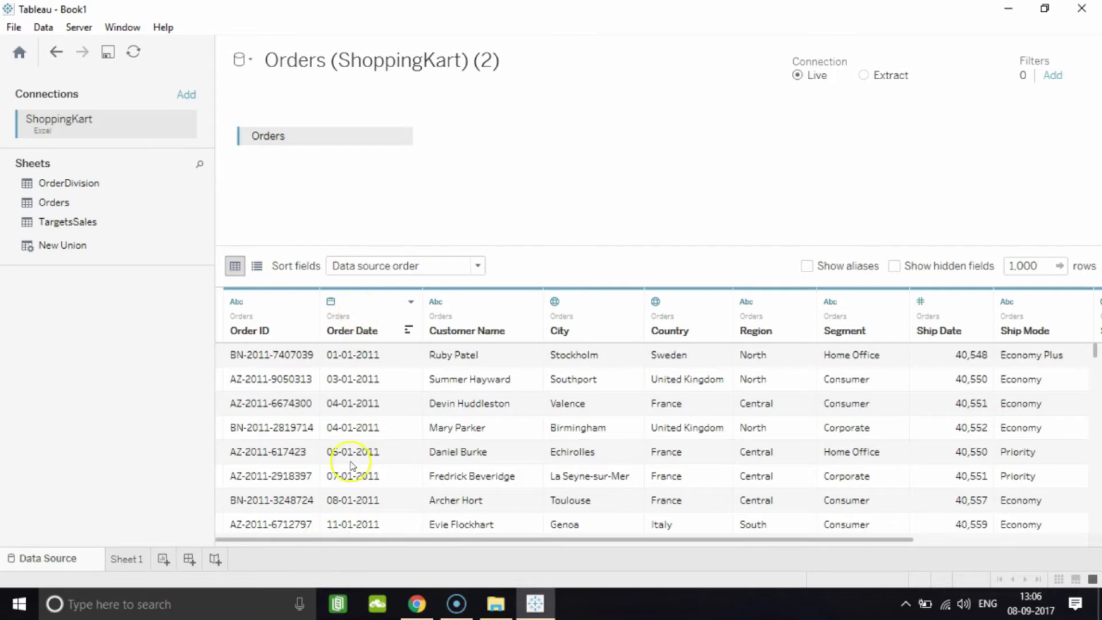
Examine the rows, columns and field data types of the Orders sheet in the data preview.
scroll(381, 370, down, 3)
scroll(383, 373, down, 3)
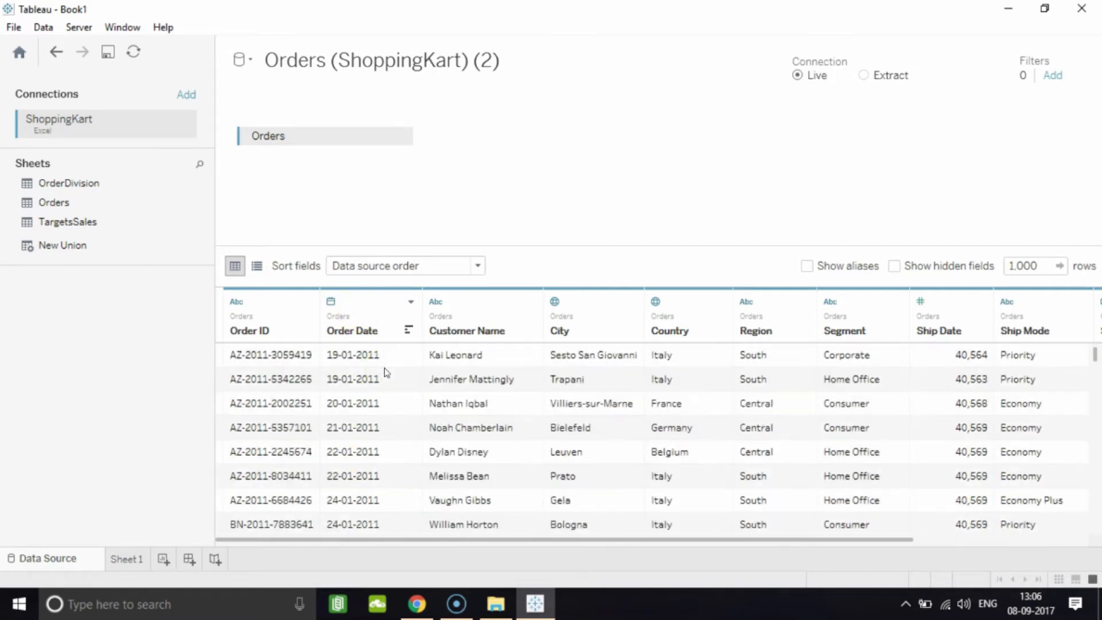
scroll(383, 374, up, 6)
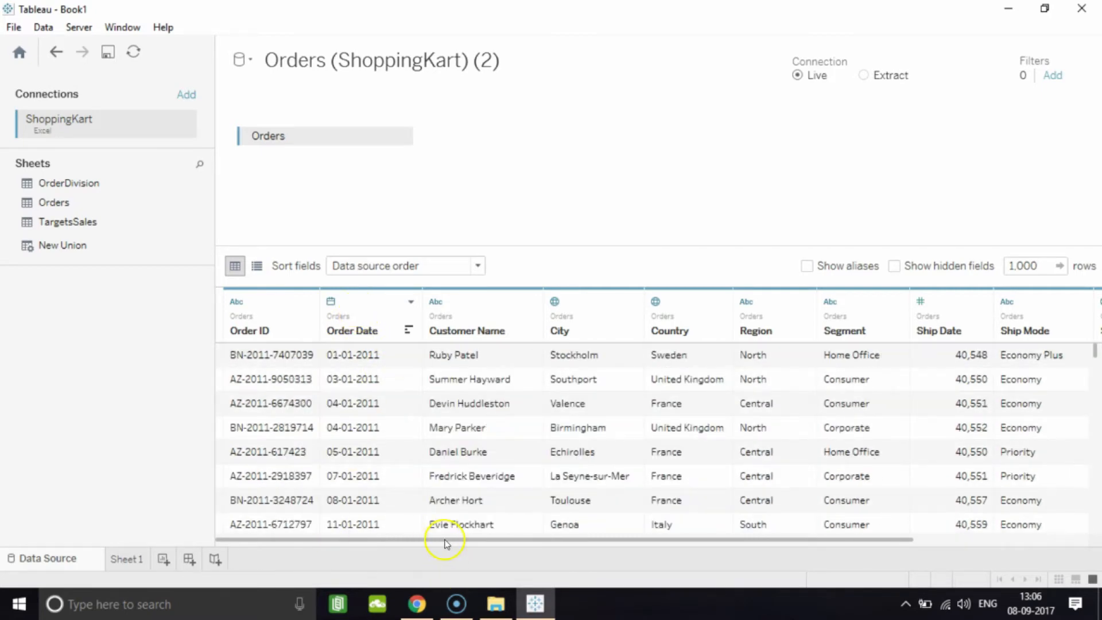
drag(445, 542, 705, 546)
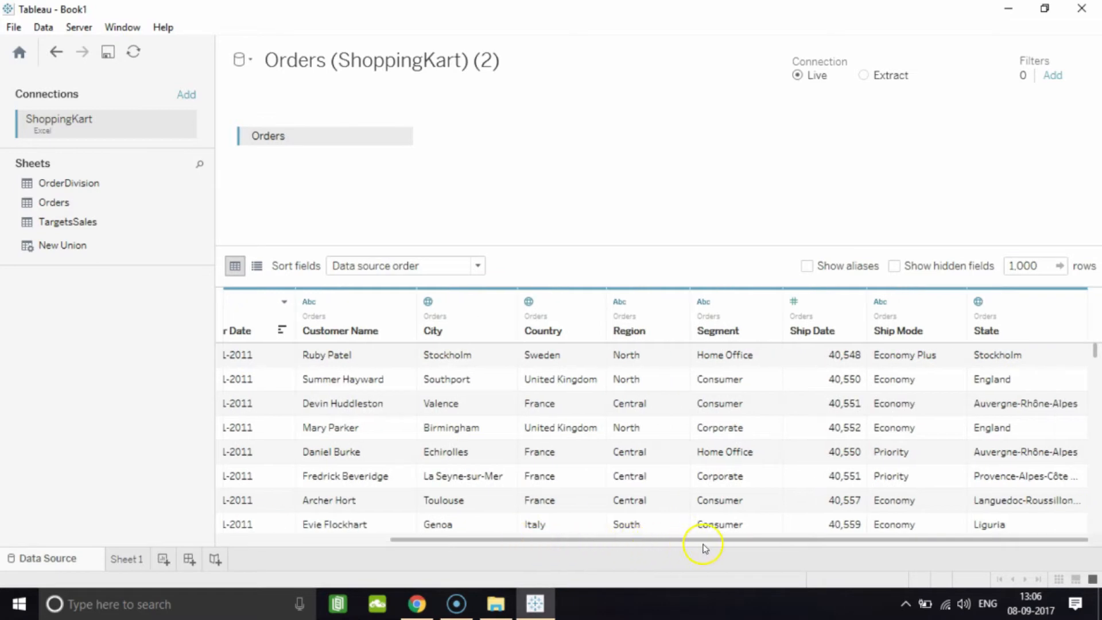
drag(580, 538, 307, 536)
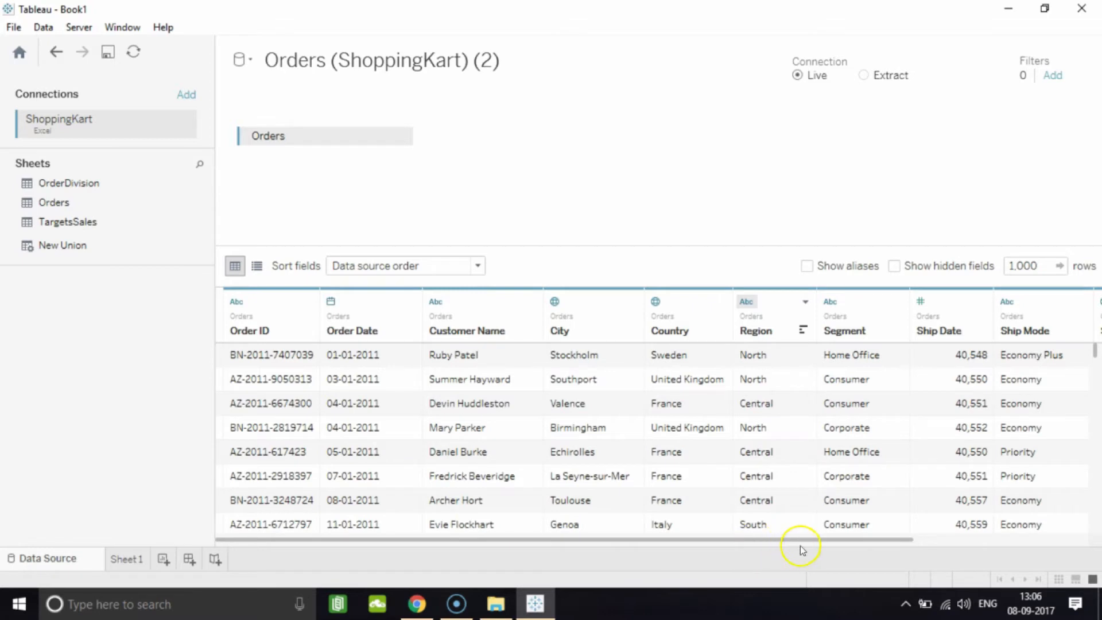
drag(799, 542, 947, 534)
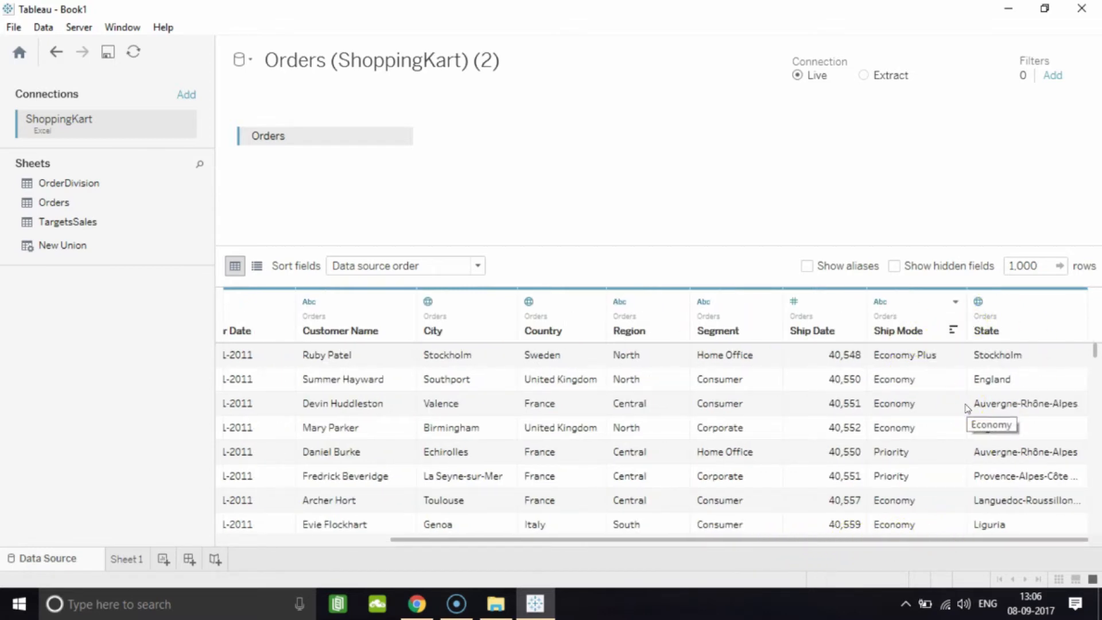
drag(769, 541, 503, 545)
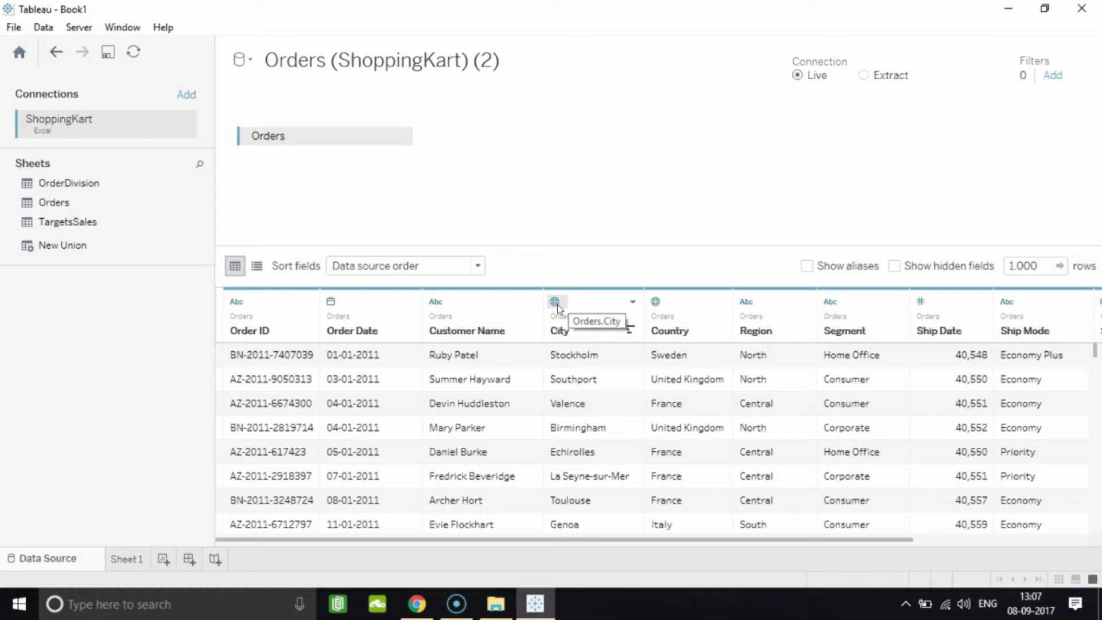
drag(666, 540, 800, 539)
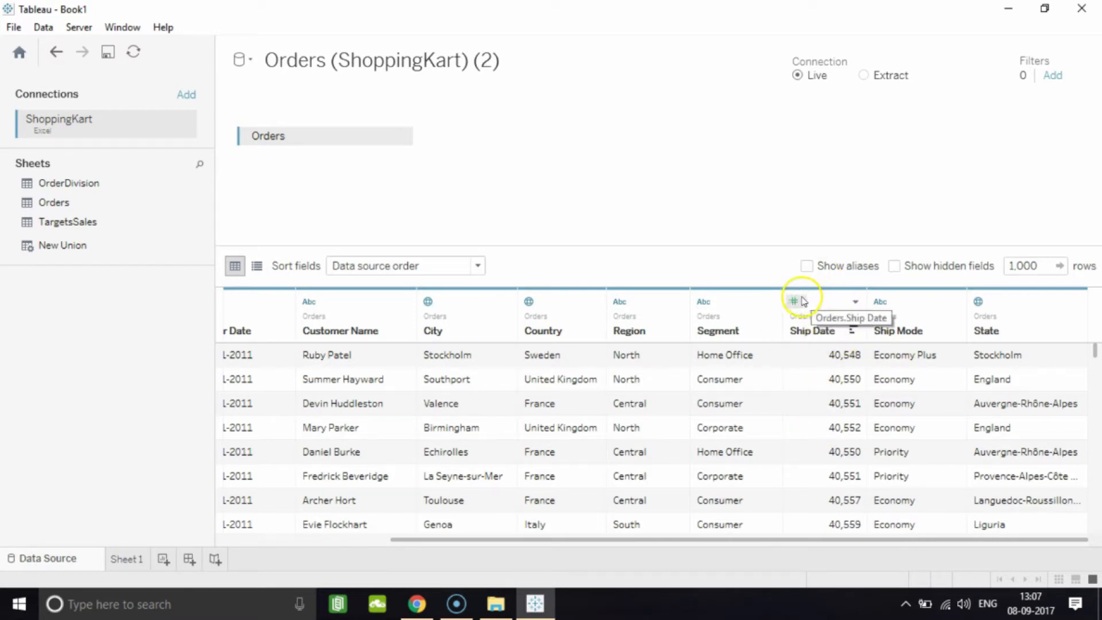
Open Sheet 1 and place the Country dimension in the view to create a map of countries.
click(126, 559)
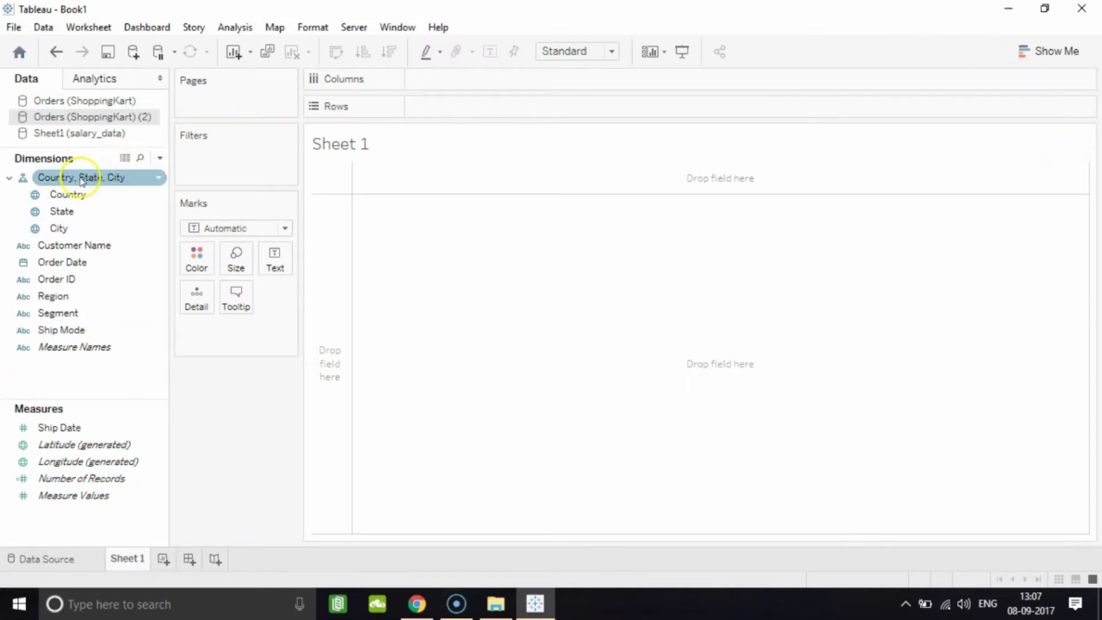
click(81, 214)
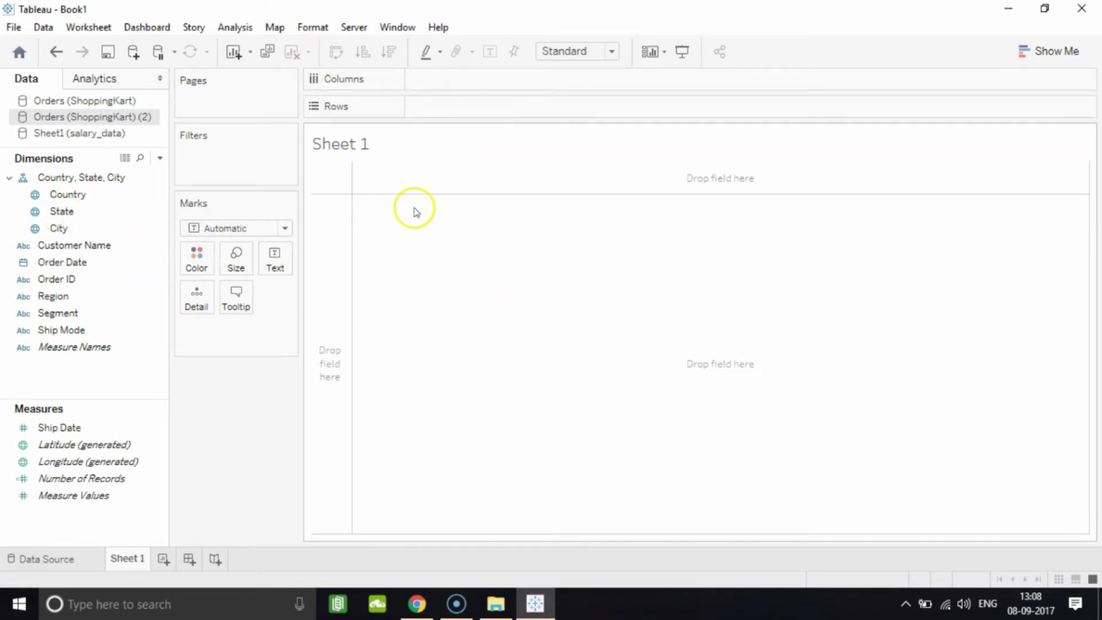
click(482, 251)
click(68, 195)
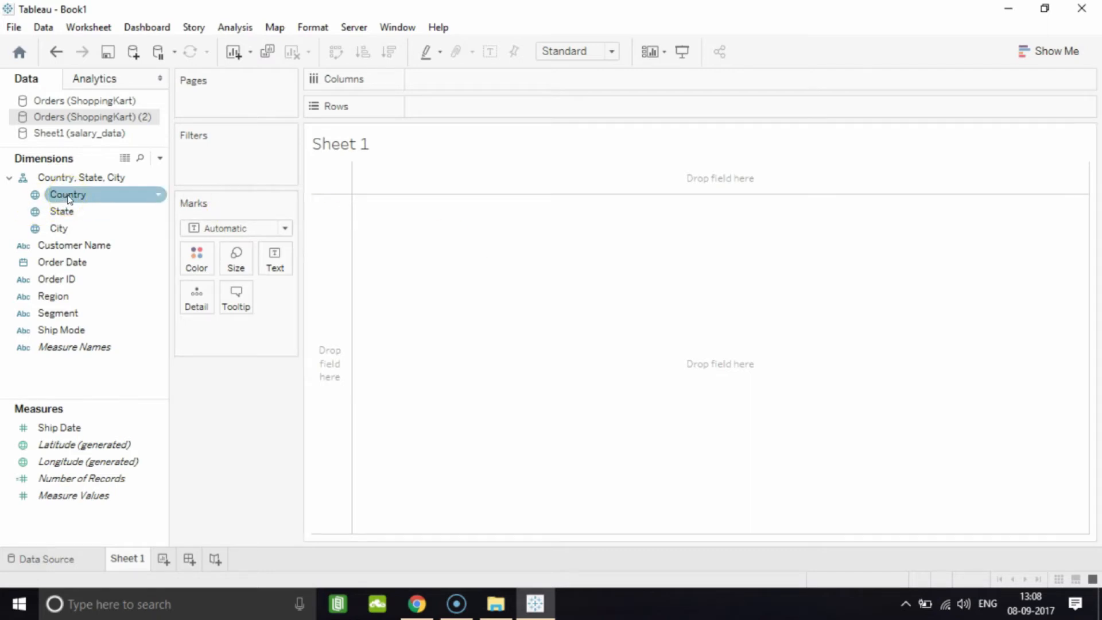
drag(68, 198, 528, 265)
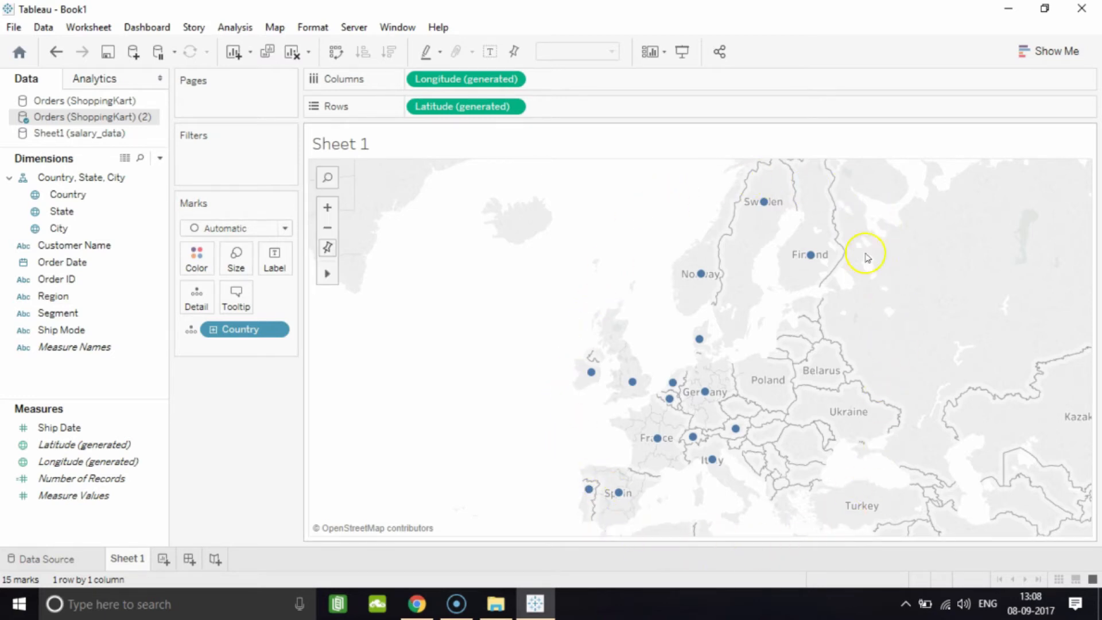
Examine the country marks on the map of Europe at several zoom levels.
scroll(726, 305, up, 3)
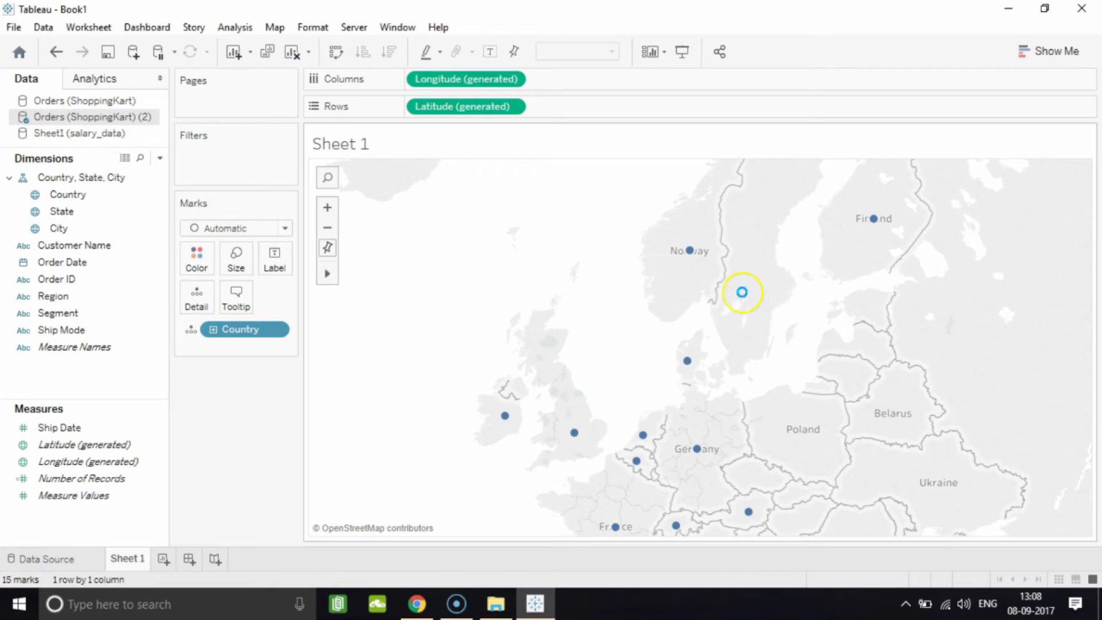
scroll(742, 292, up, 1)
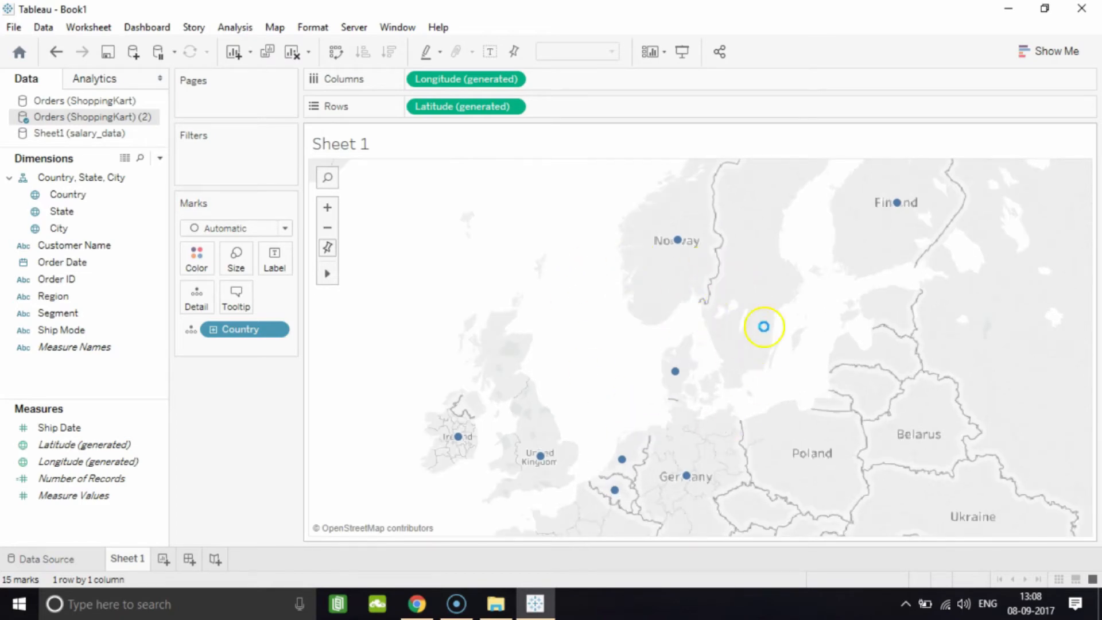
scroll(711, 293, up, 2)
scroll(695, 289, down, 2)
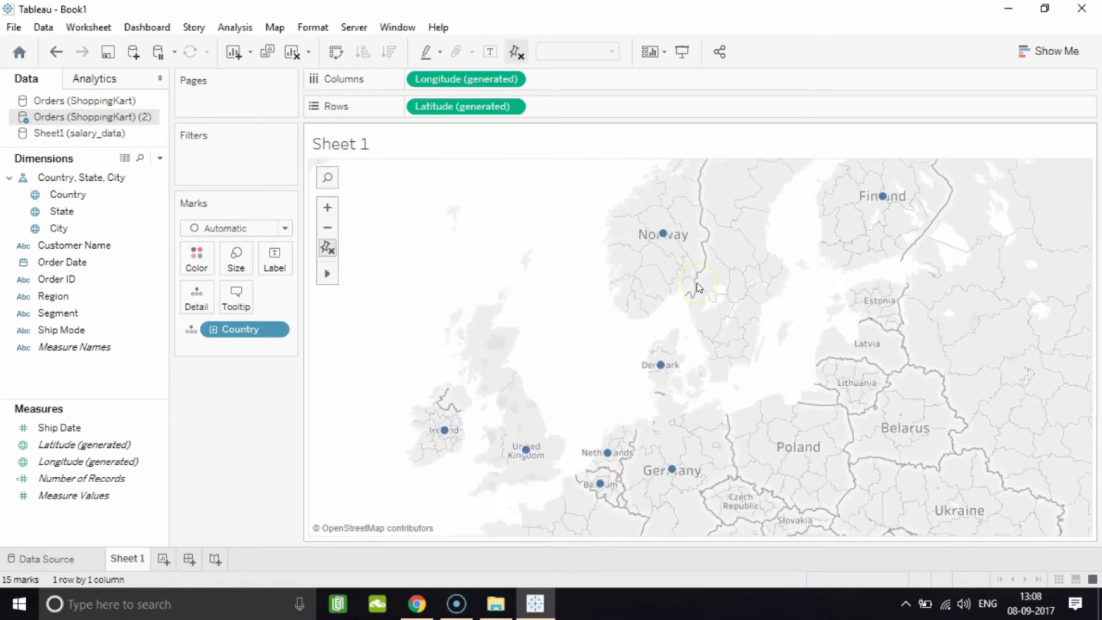
scroll(698, 287, down, 1)
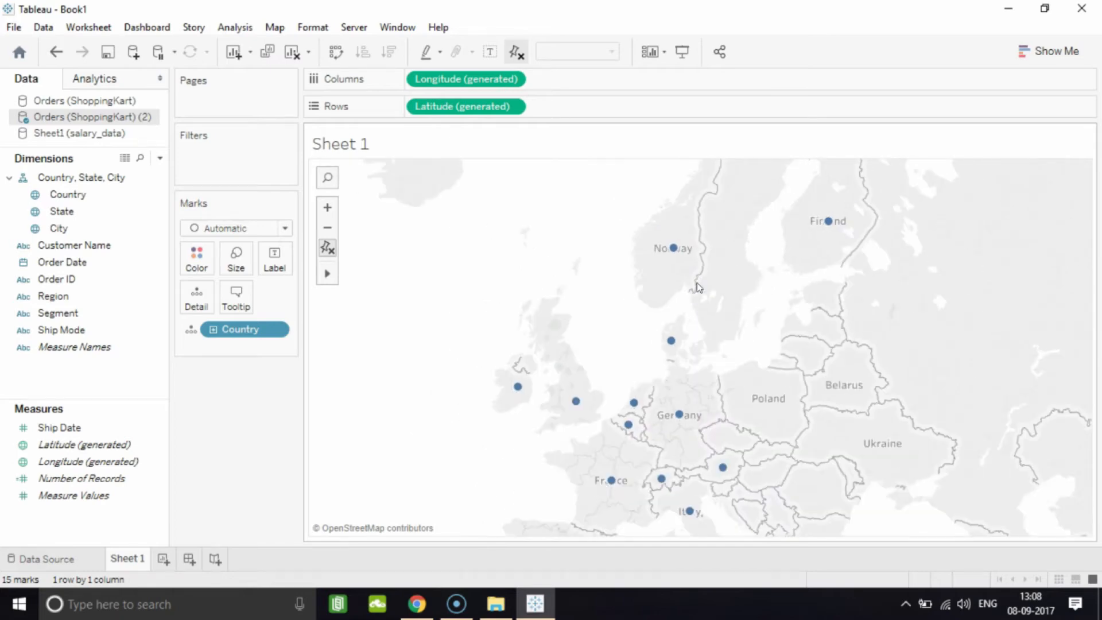
scroll(698, 287, down, 1)
scroll(697, 287, down, 1)
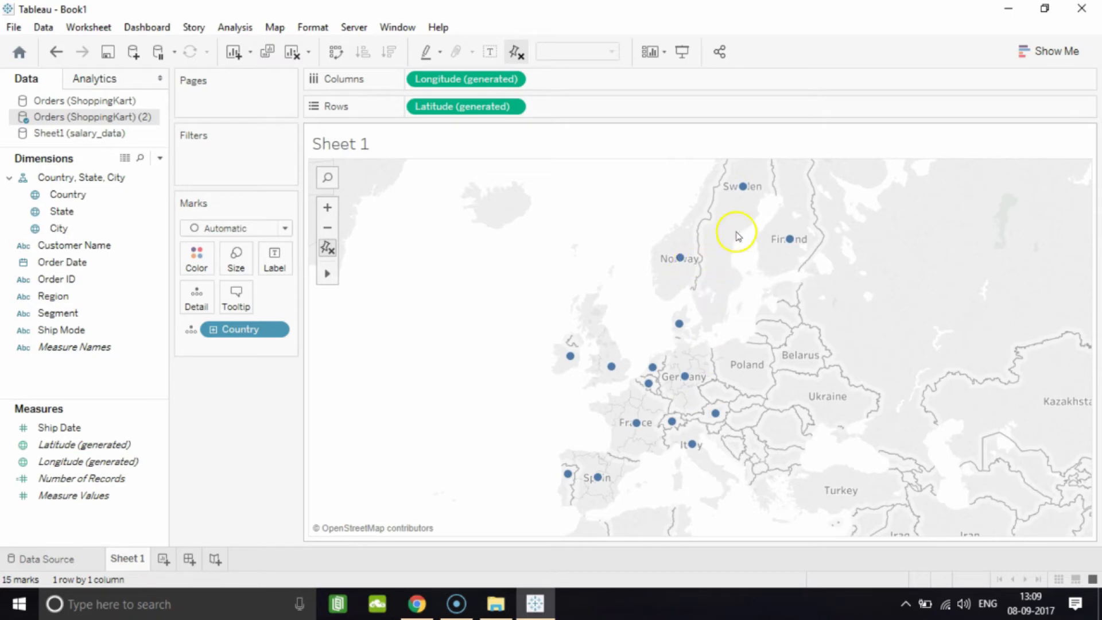
scroll(792, 238, up, 2)
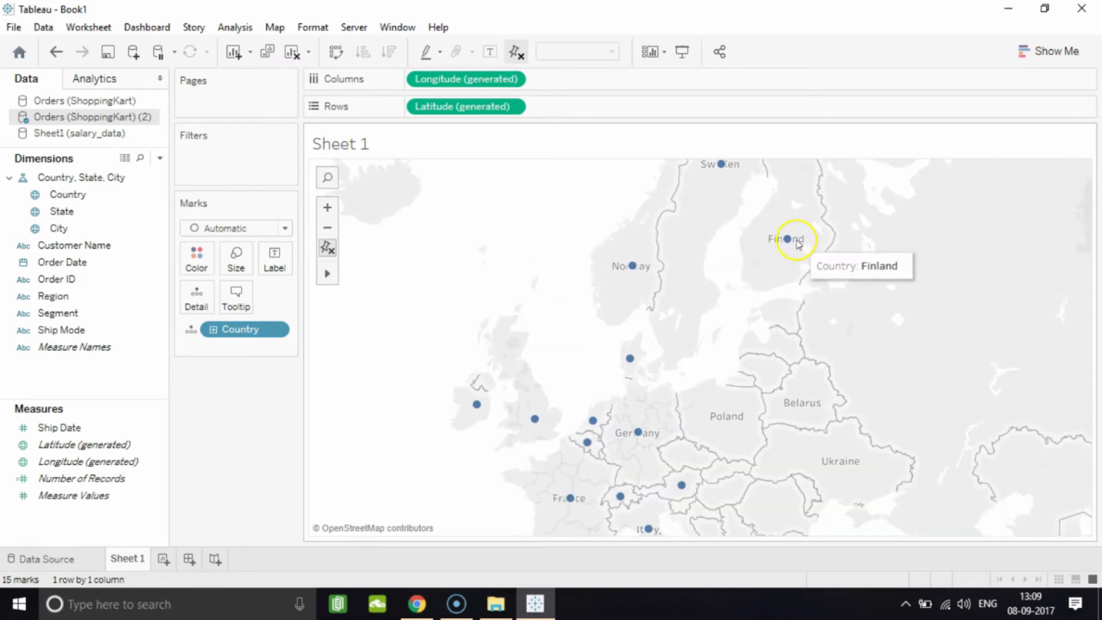
scroll(797, 242, down, 1)
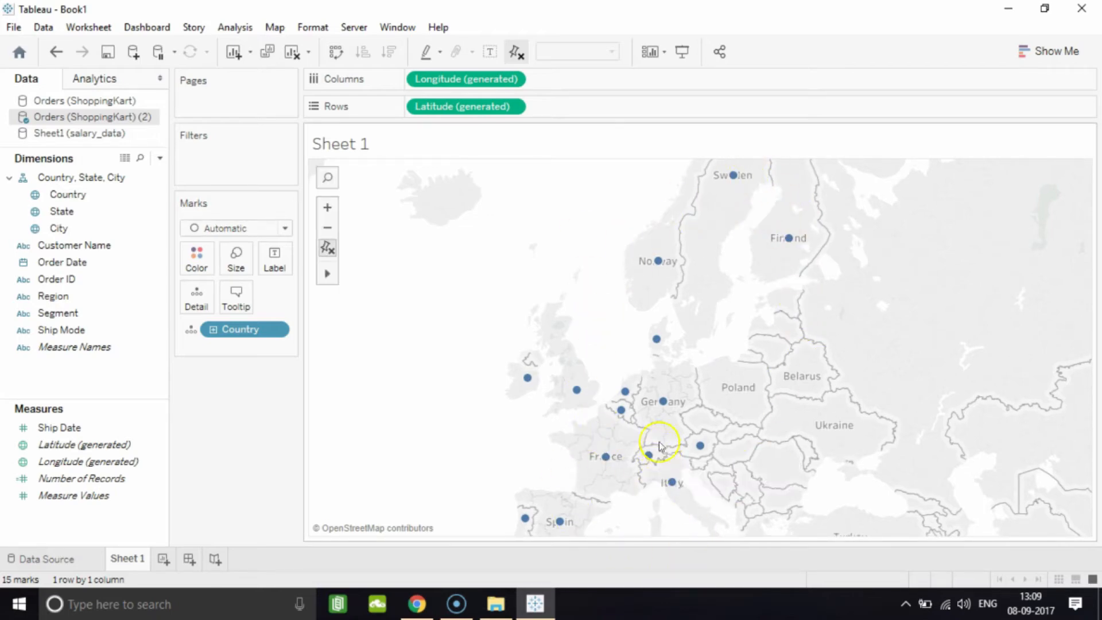
Add the State dimension to the map to break the country marks down by state.
click(68, 213)
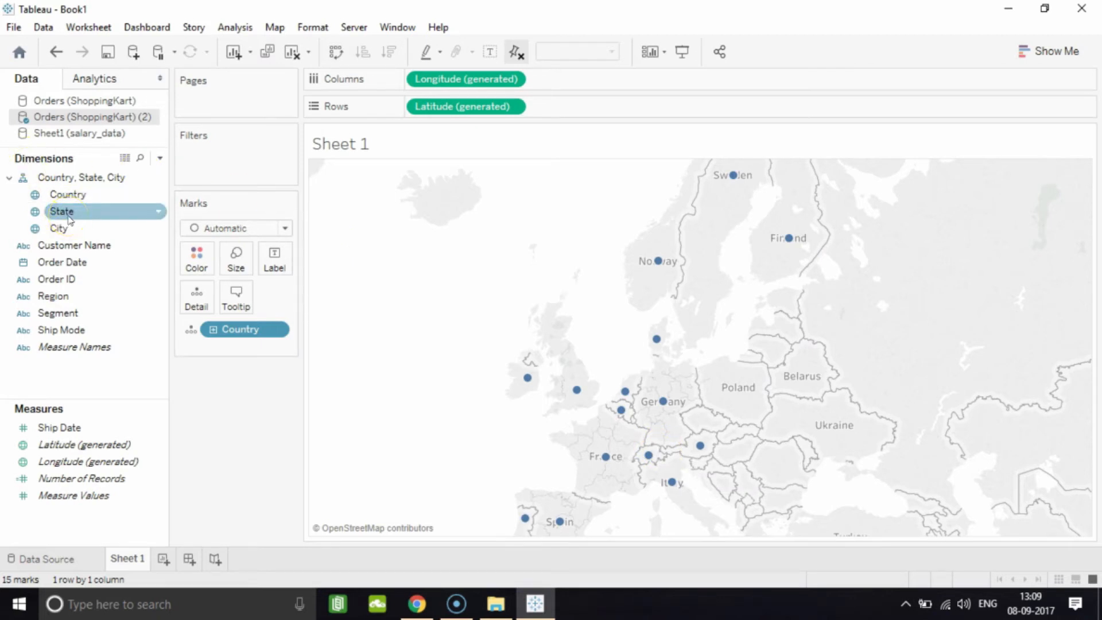
drag(67, 219, 697, 315)
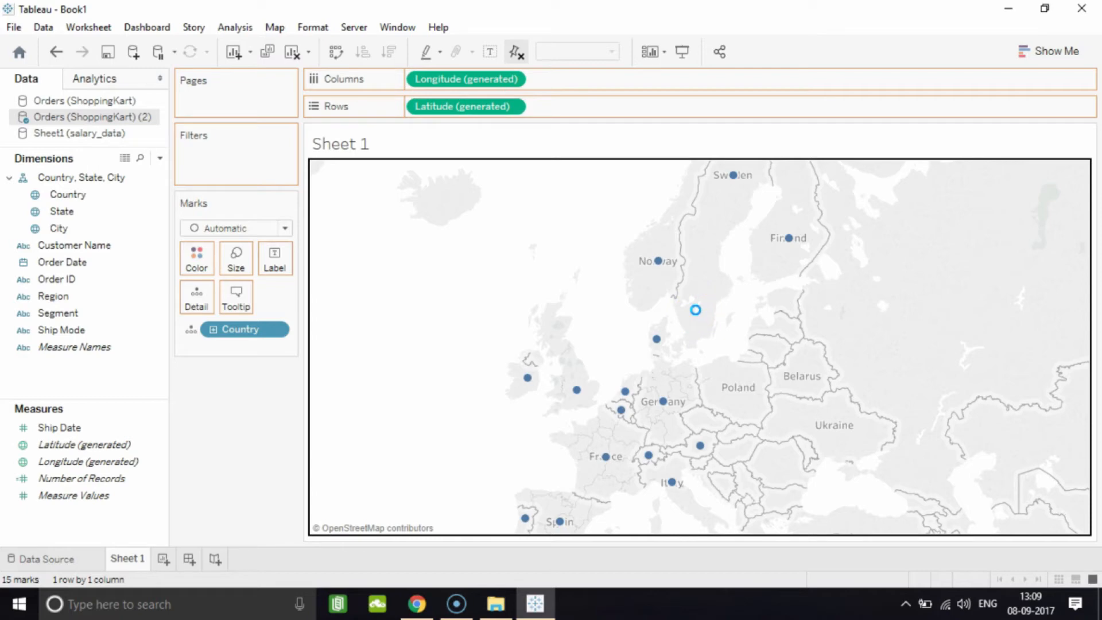
drag(695, 310, 698, 315)
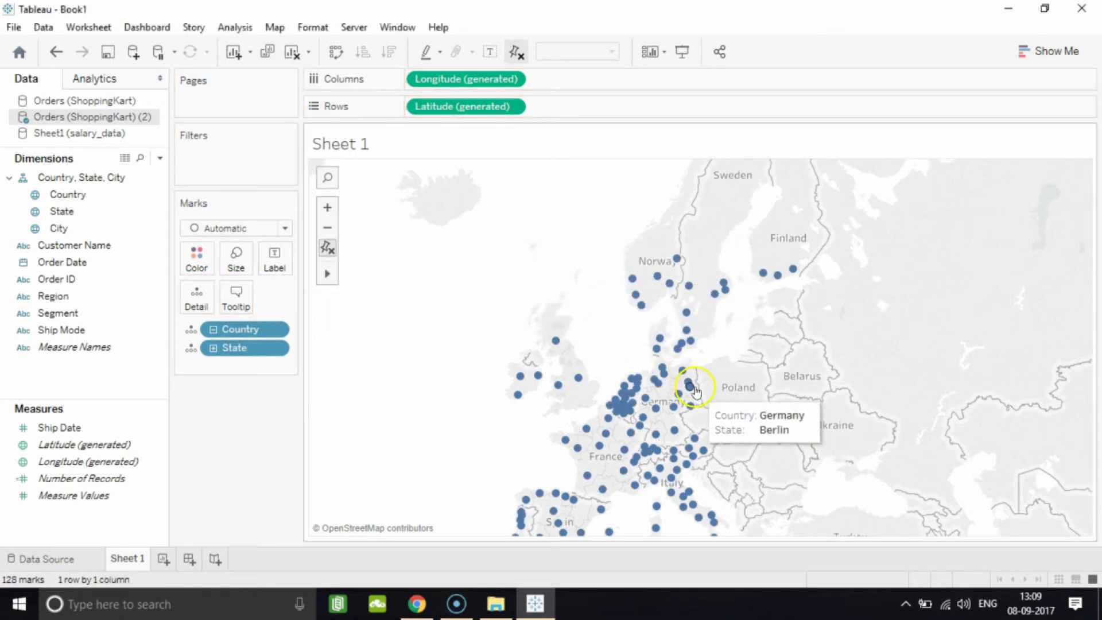
Inspect the state marks around Germany and add the City dimension to the map for city-level marks.
scroll(668, 390, up, 3)
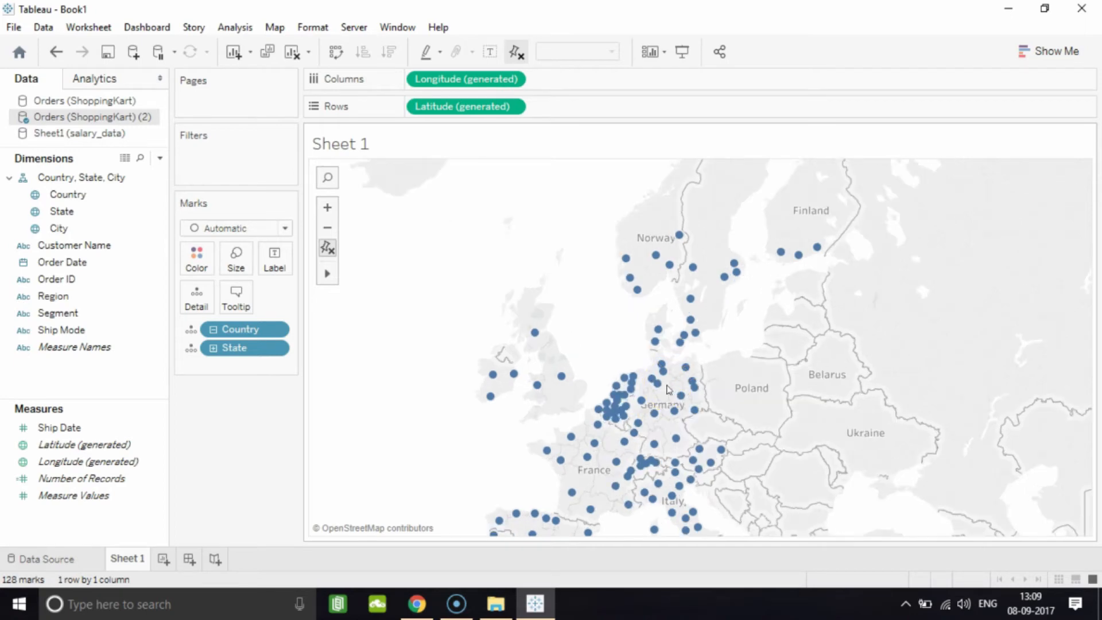
scroll(669, 390, up, 2)
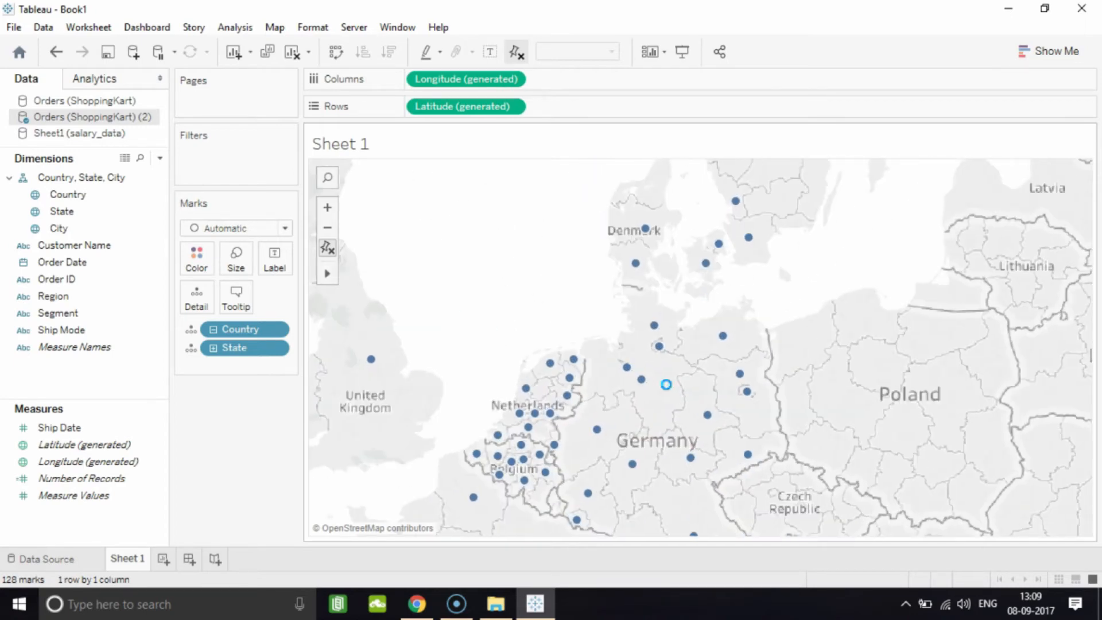
scroll(668, 390, up, 3)
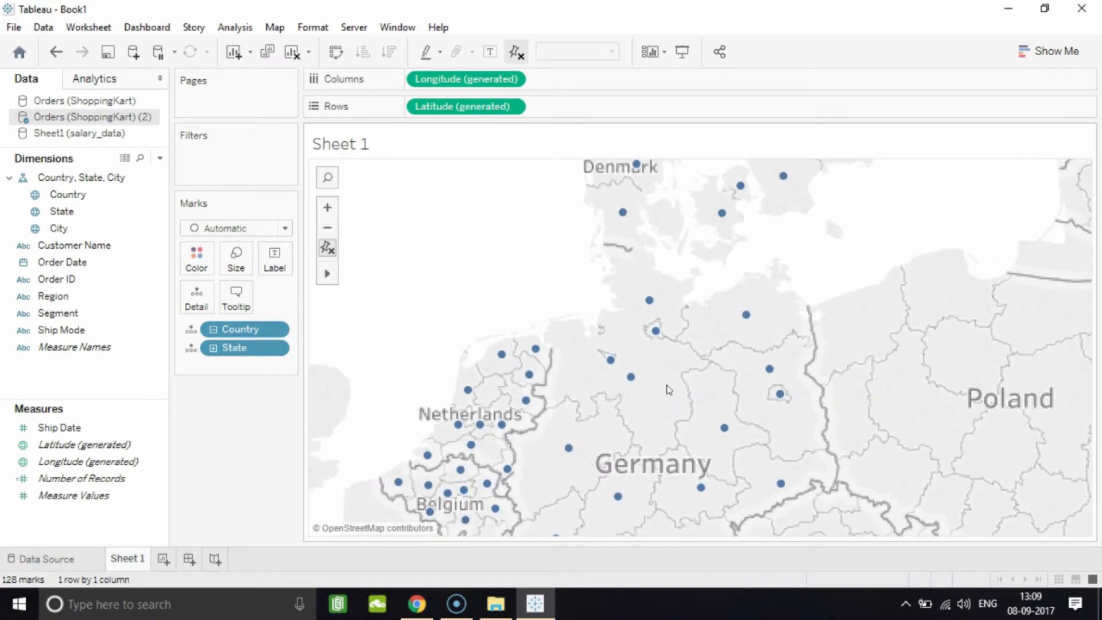
mouse_move(609, 357)
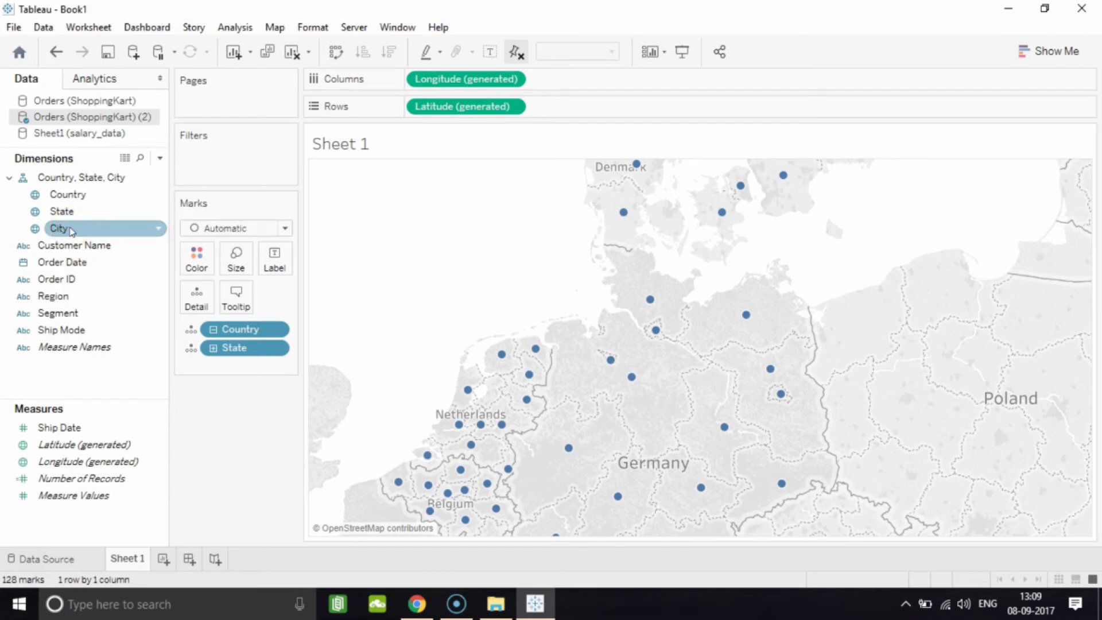
drag(71, 231, 677, 380)
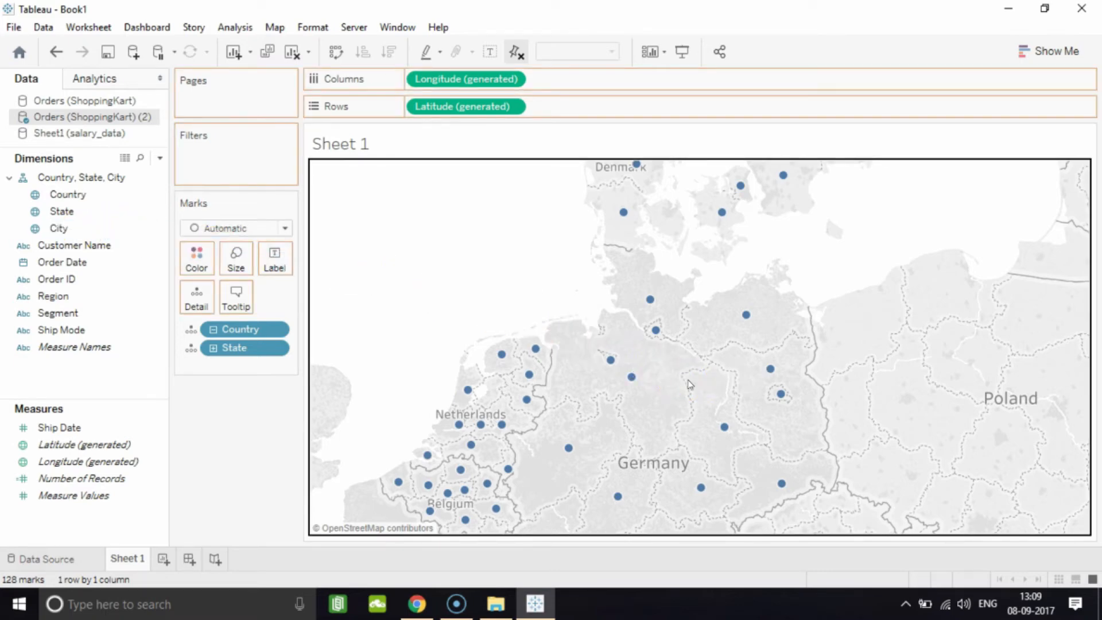
drag(690, 384, 470, 324)
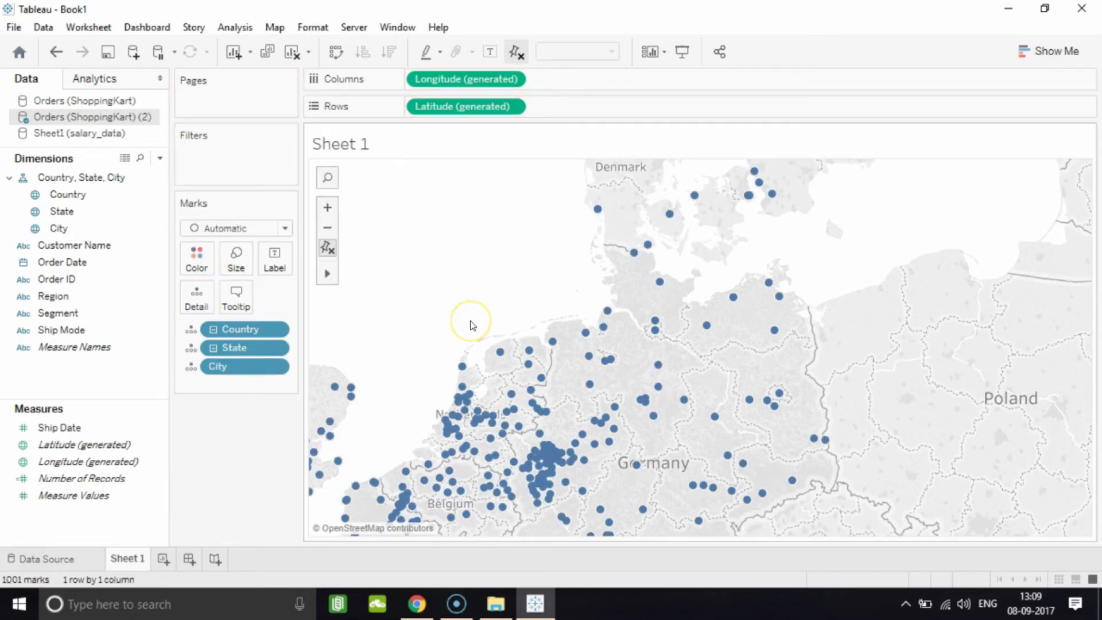
Examine the city marks around Bremen and across Europe at several zoom levels.
double_click(705, 372)
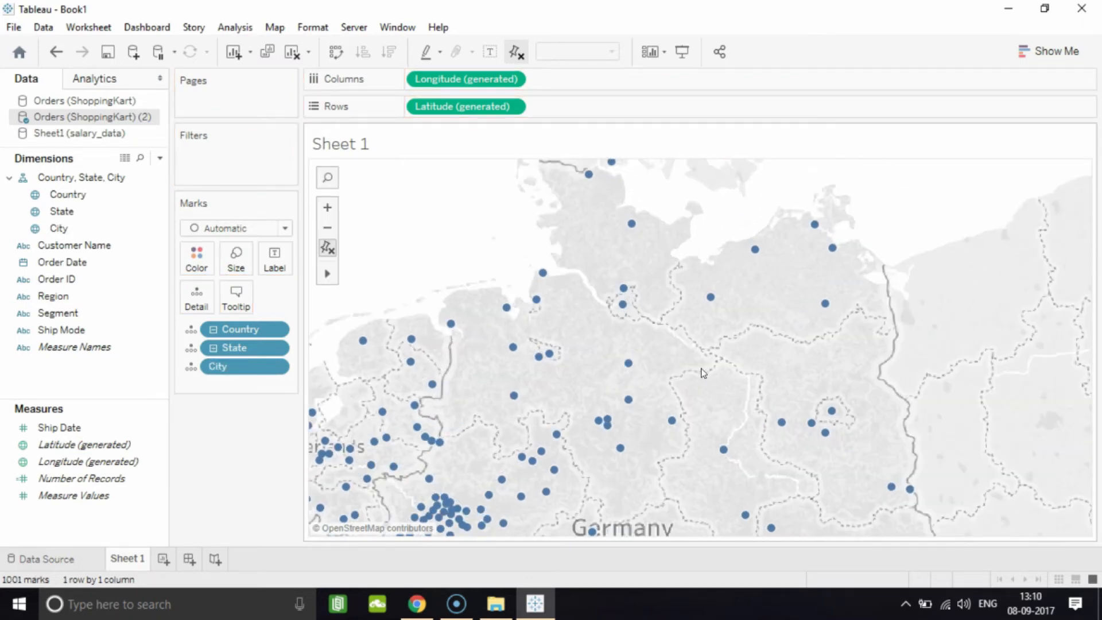
scroll(704, 373, down, 3)
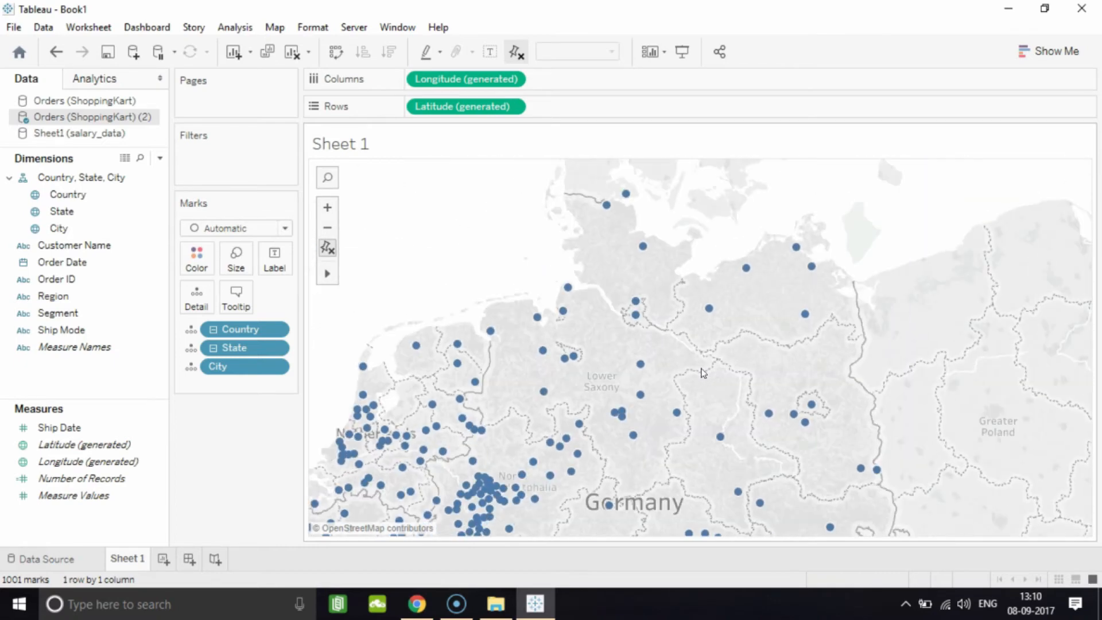
double_click(610, 369)
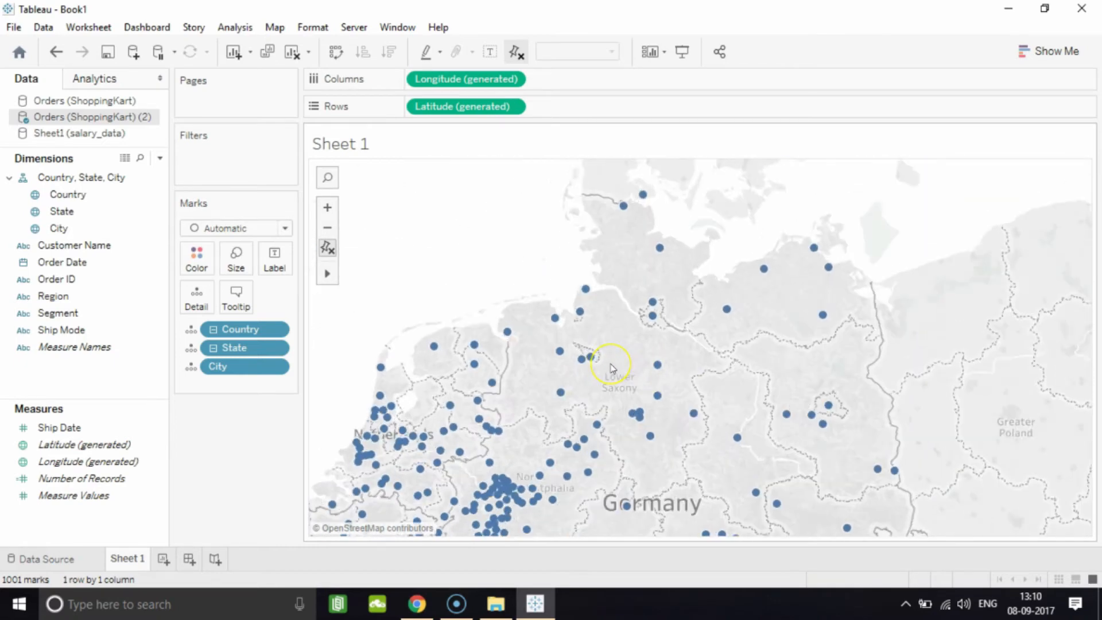
double_click(612, 368)
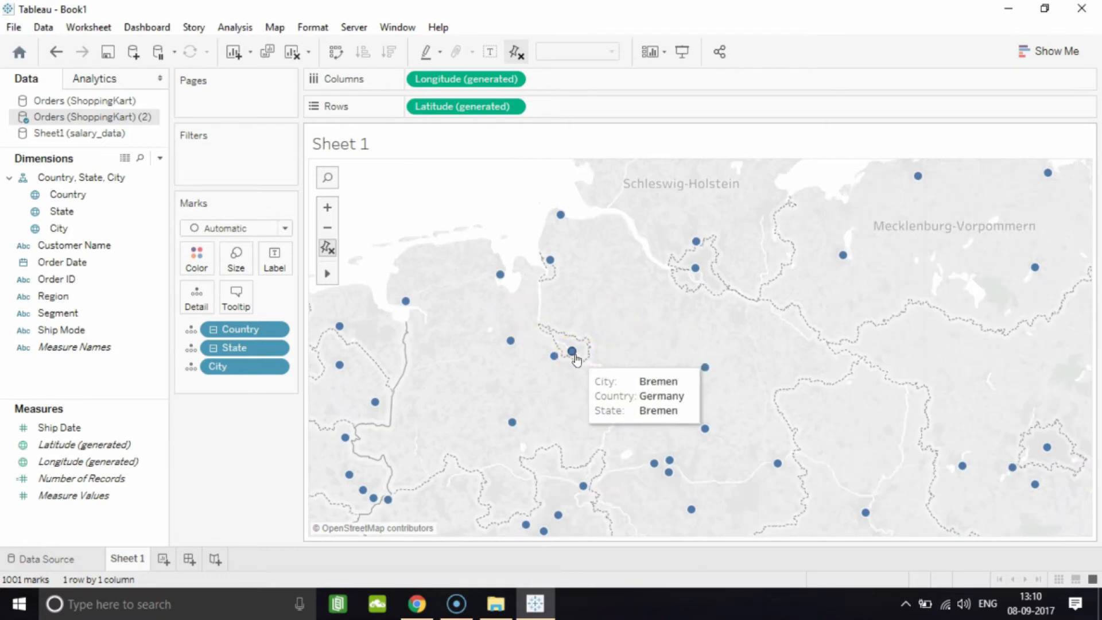
mouse_move(517, 425)
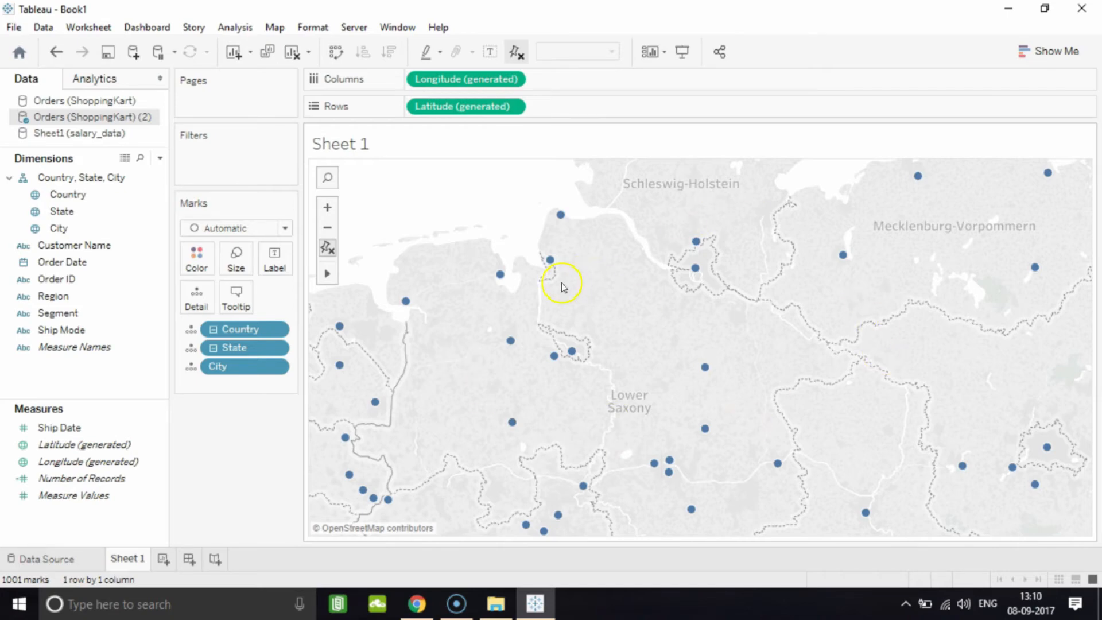
scroll(562, 287, down, 2)
scroll(575, 303, down, 1)
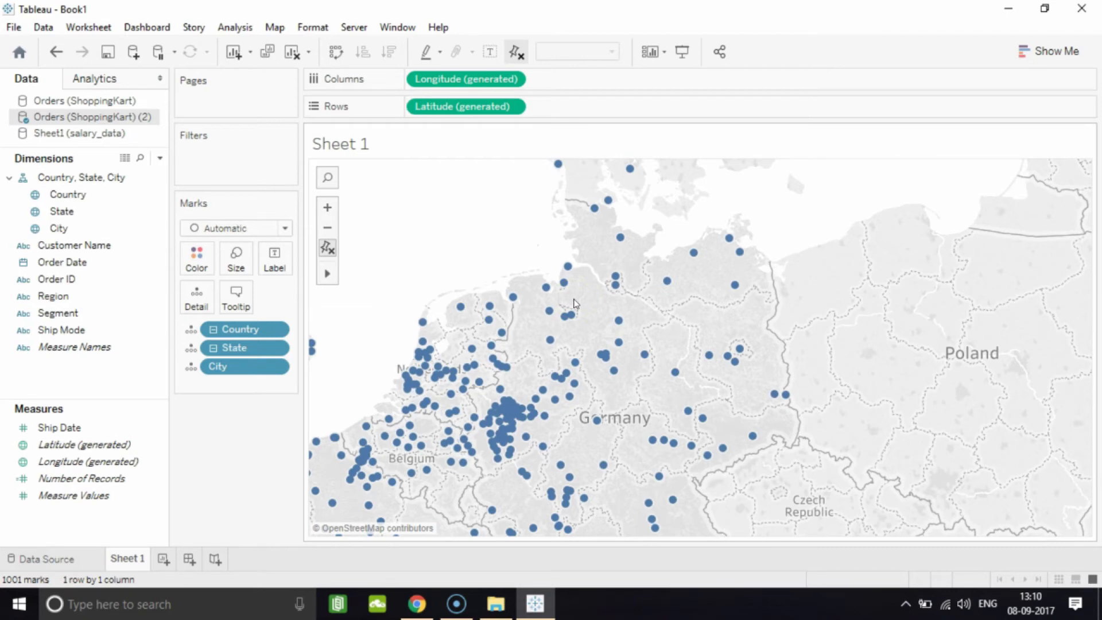
scroll(554, 313, down, 3)
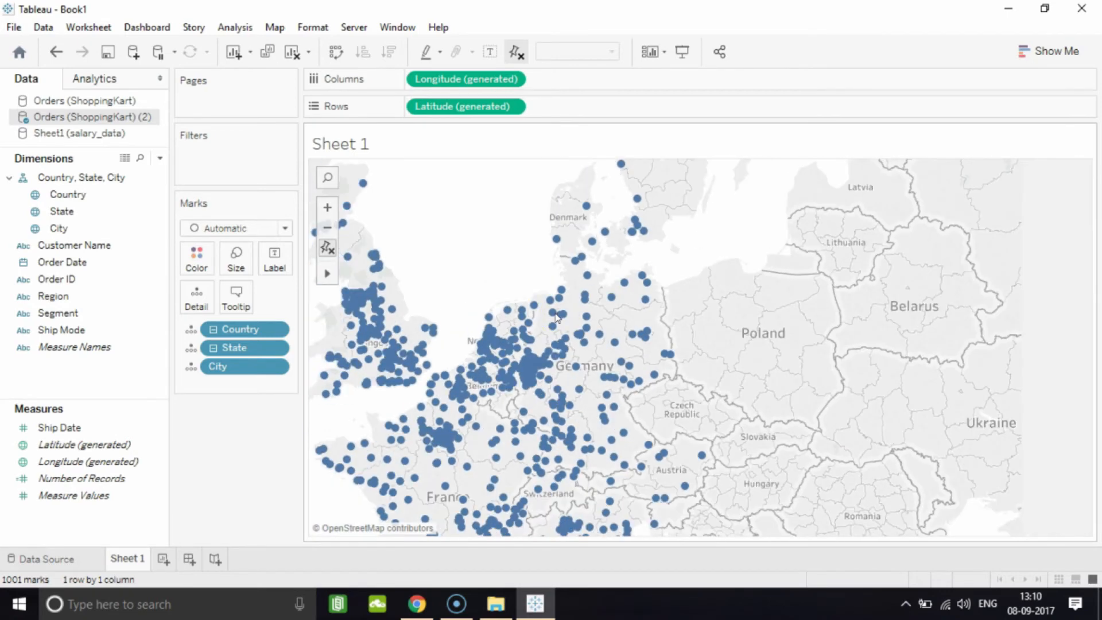
scroll(556, 317, down, 1)
scroll(556, 317, down, 1)
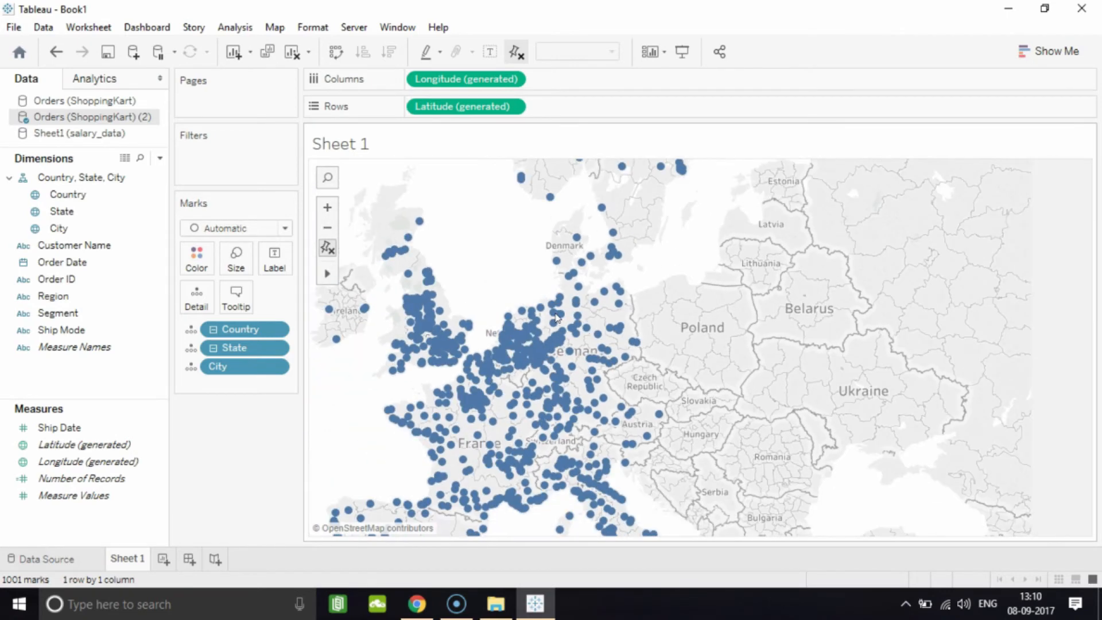
scroll(568, 314, down, 2)
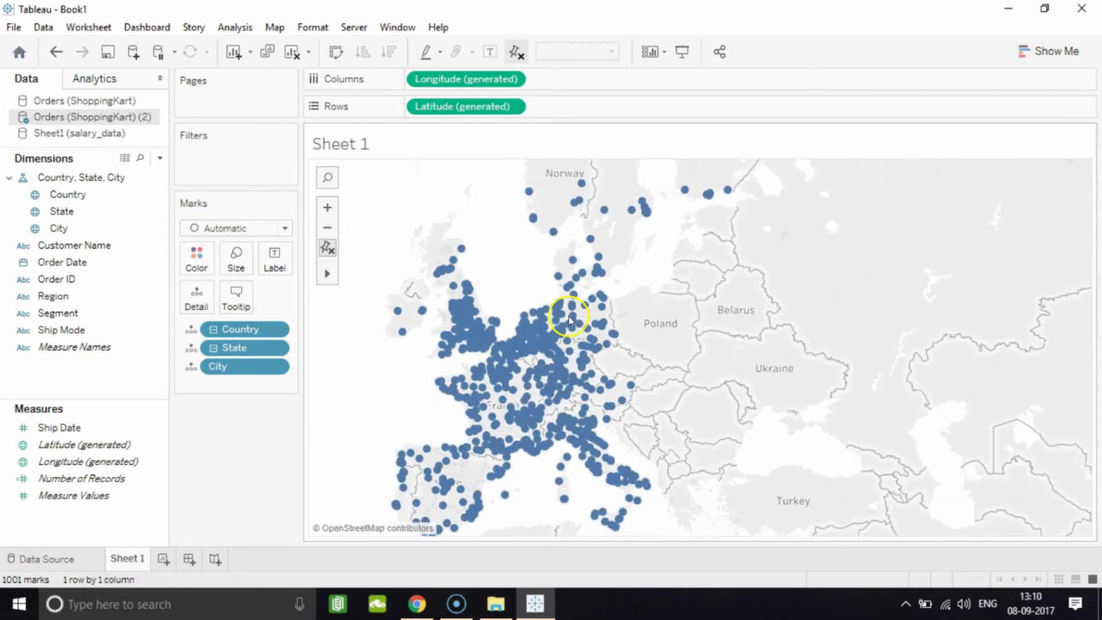
mouse_move(557, 370)
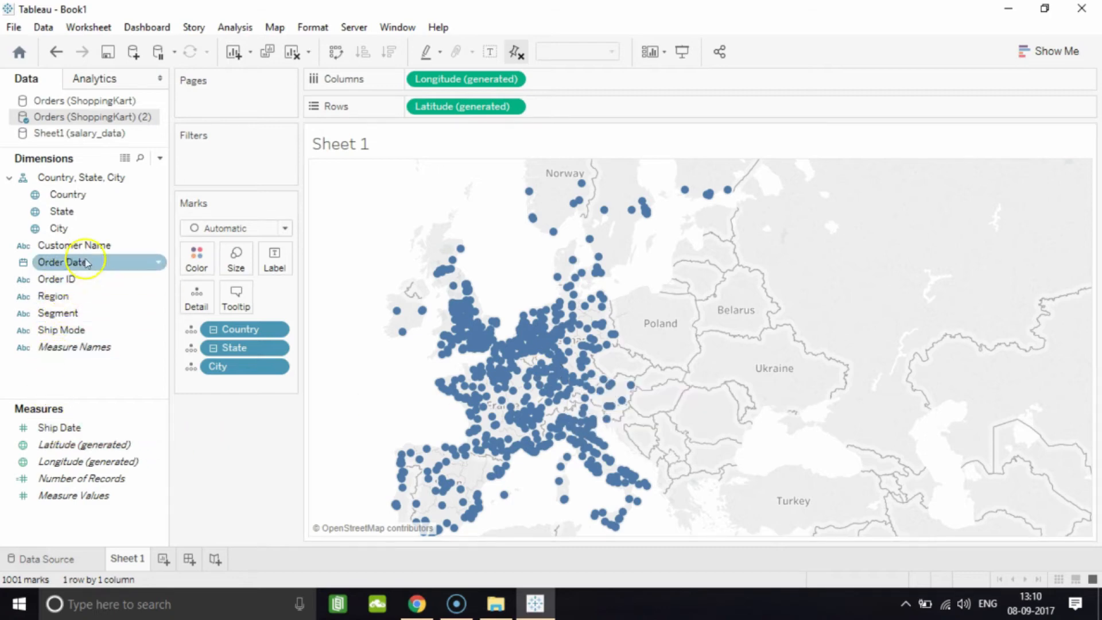
Show a filter for the Country dimension beside the map.
click(276, 329)
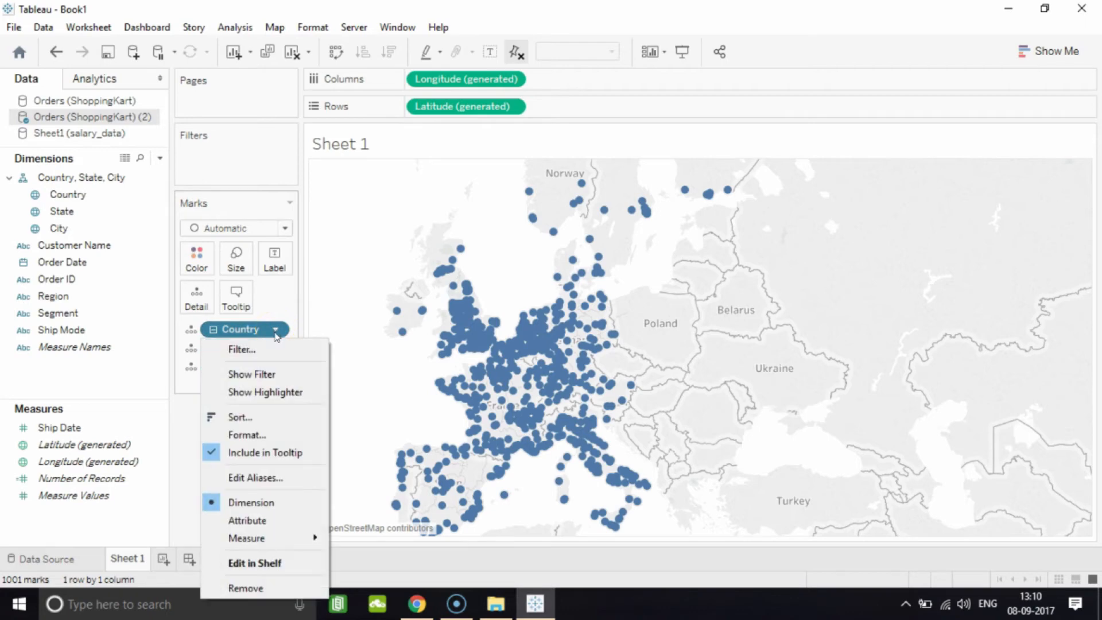
click(271, 375)
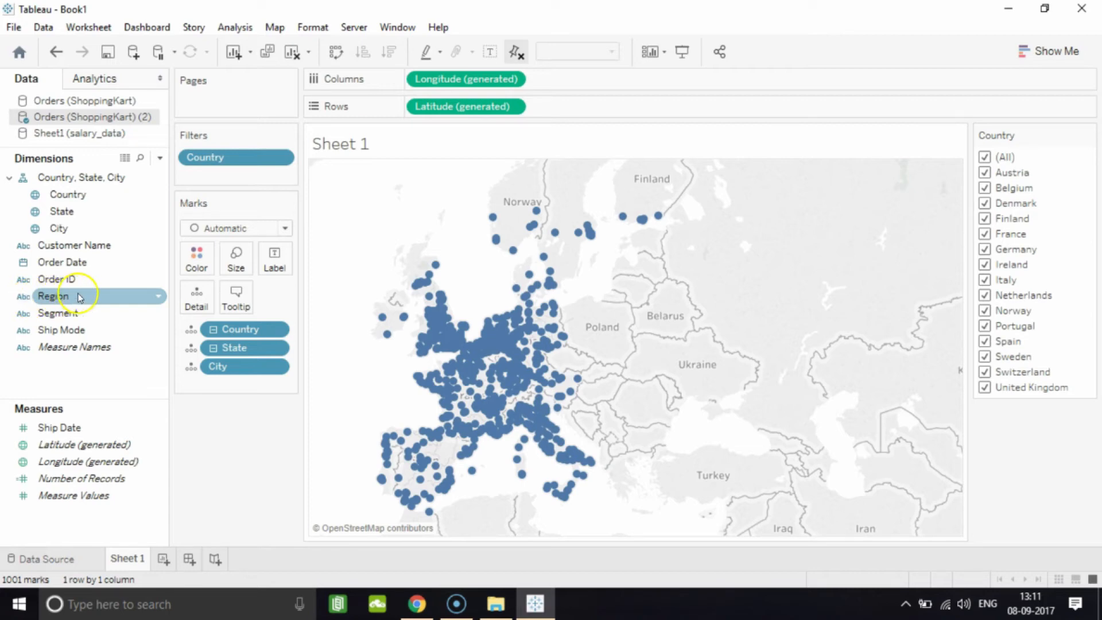
click(158, 298)
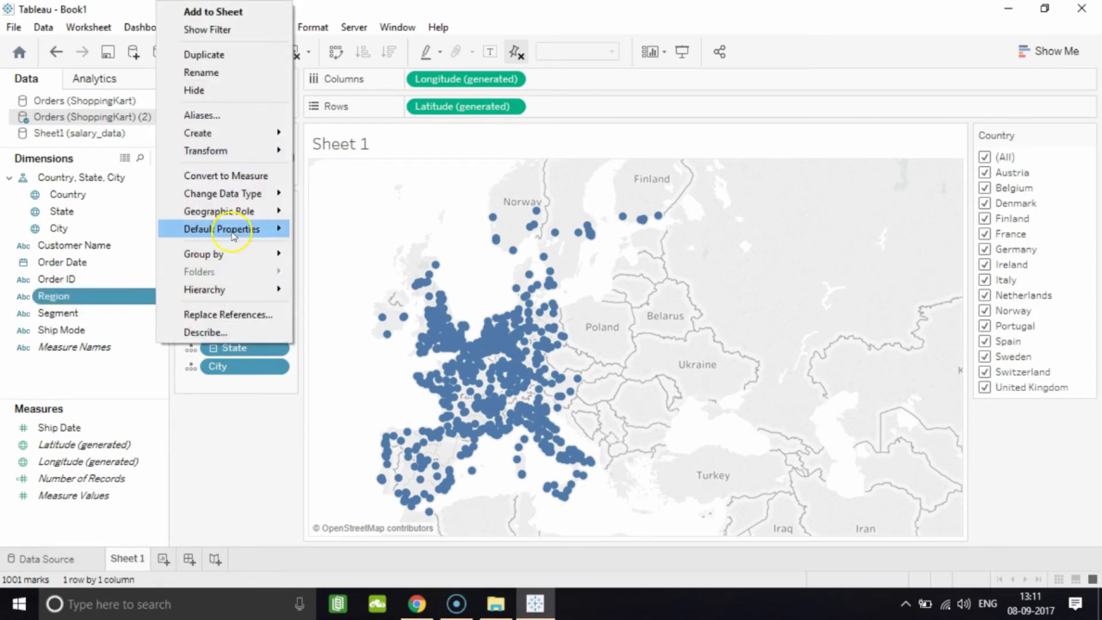
mouse_move(243, 214)
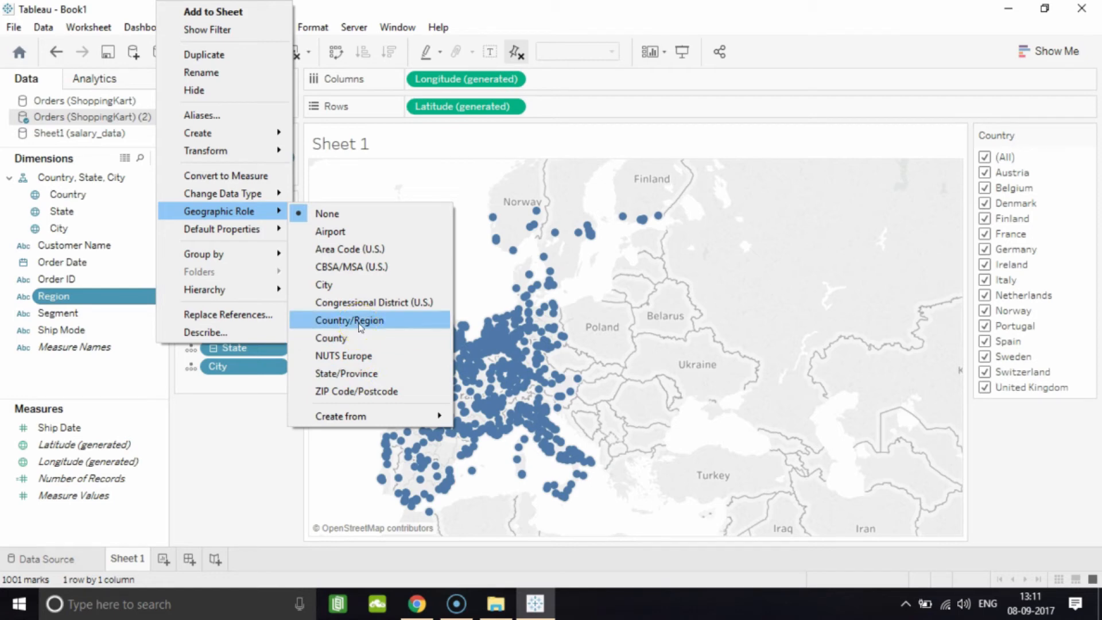
click(259, 449)
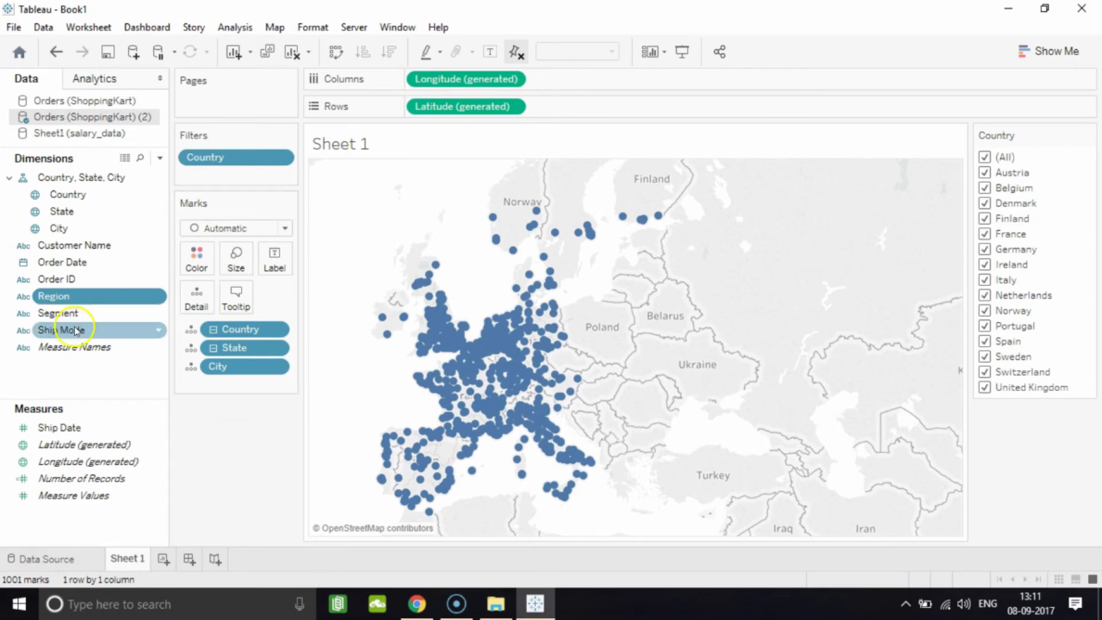
Color the city marks by the Region dimension and inspect marks in Spain and the United Kingdom.
drag(87, 298, 190, 265)
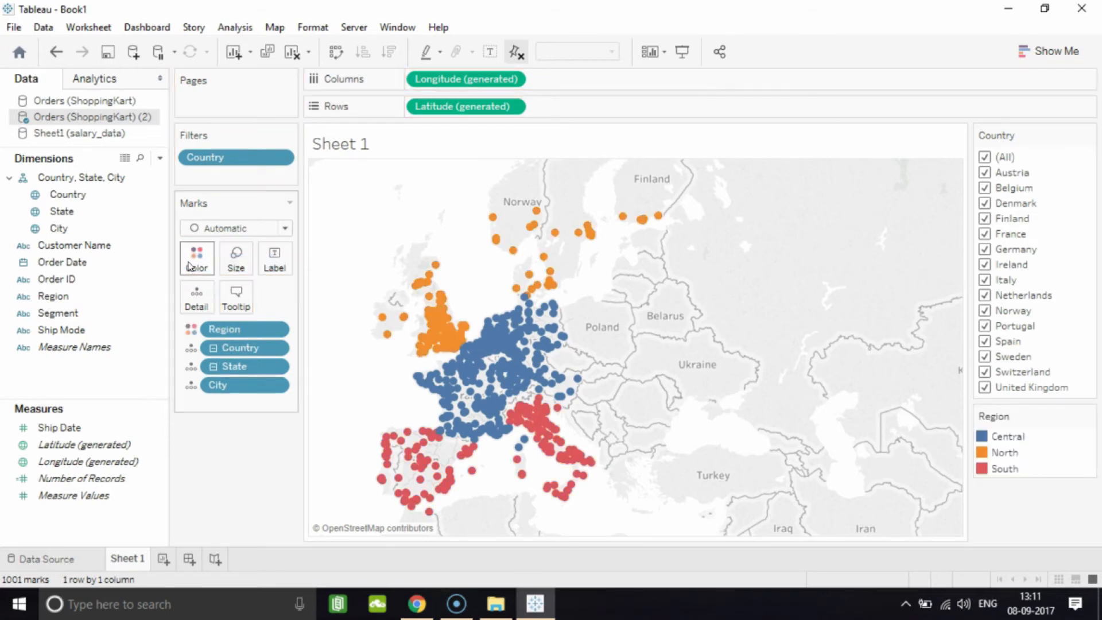
click(46, 296)
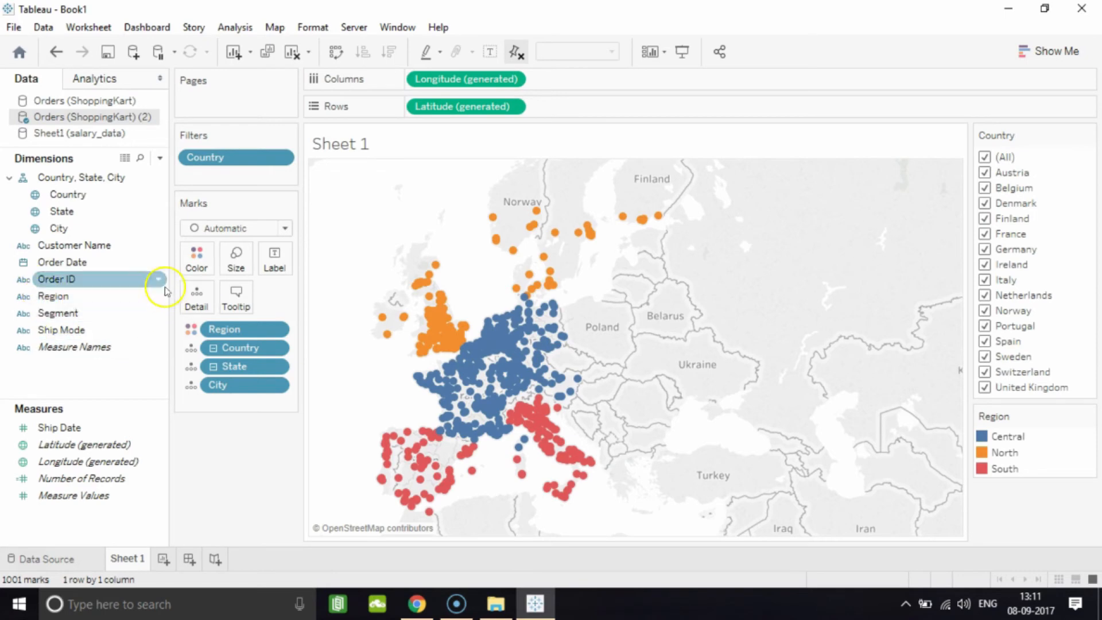
mouse_move(453, 471)
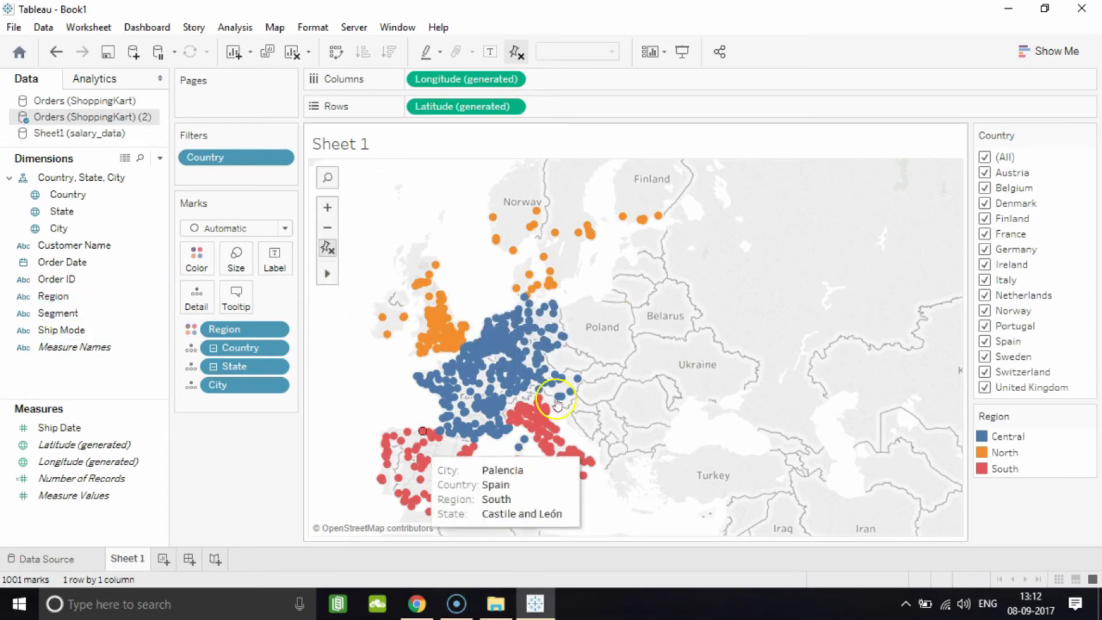
scroll(549, 330, up, 3)
scroll(549, 330, down, 2)
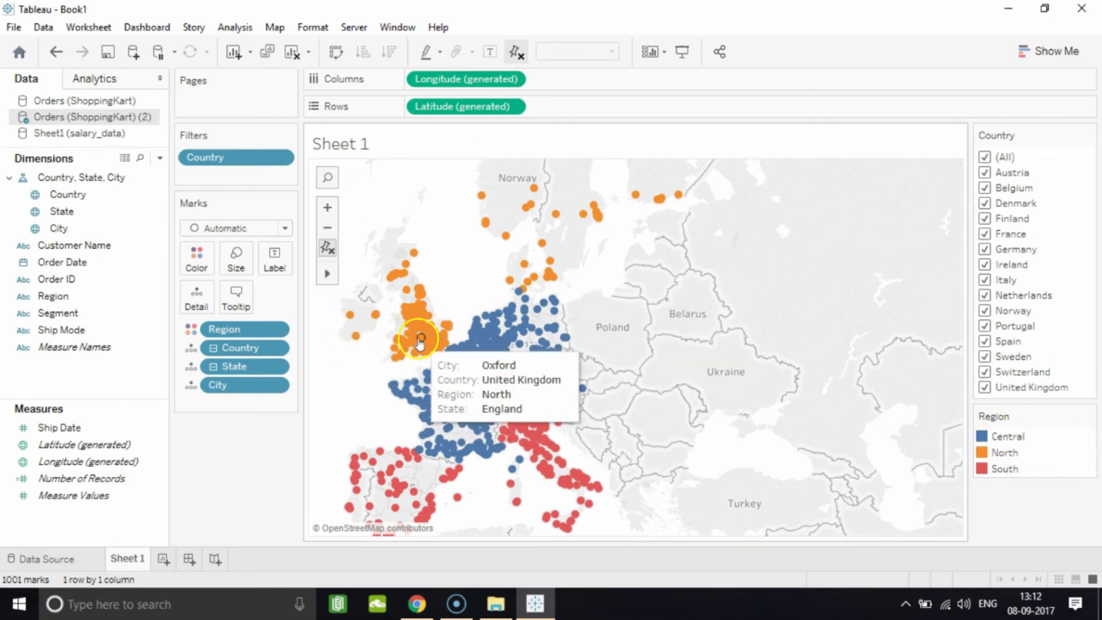
scroll(419, 339, up, 2)
scroll(419, 339, down, 2)
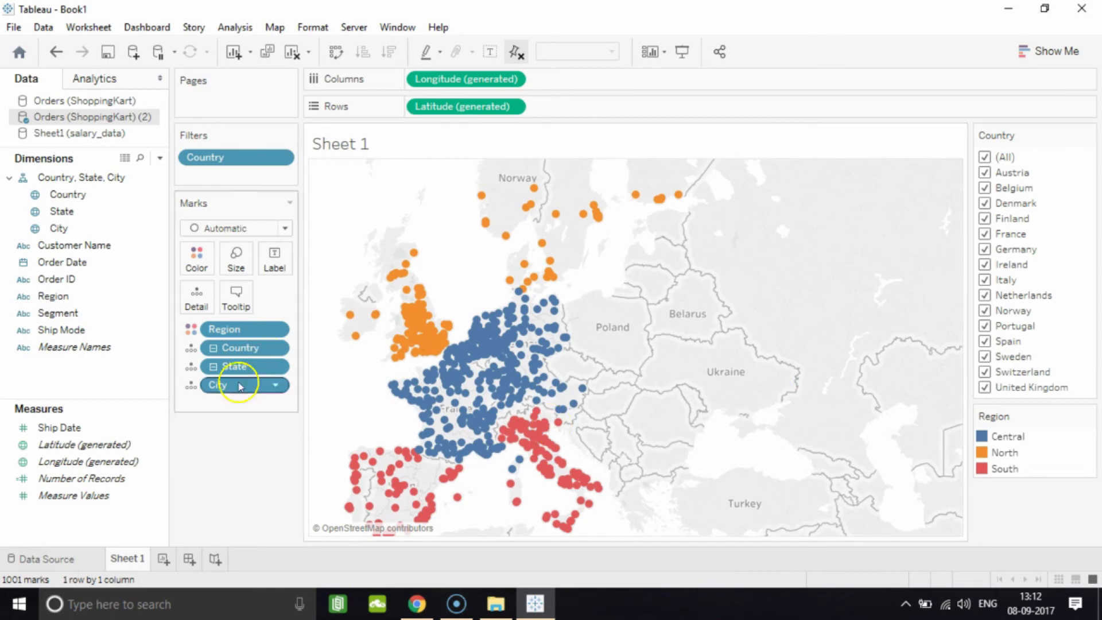
click(276, 330)
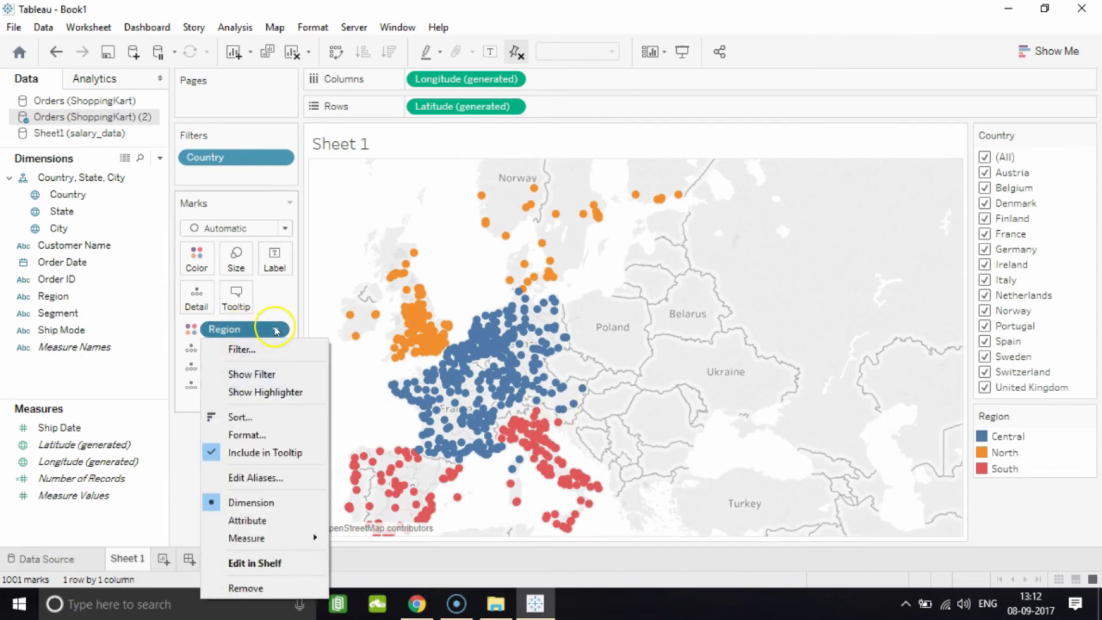
click(196, 436)
double_click(244, 329)
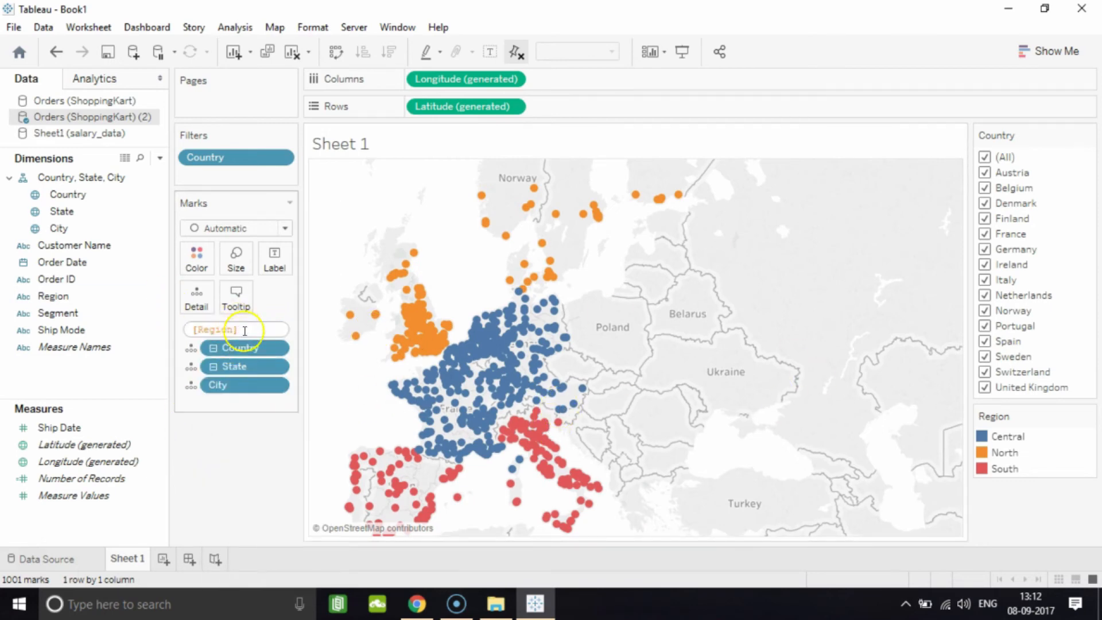
click(261, 463)
click(276, 328)
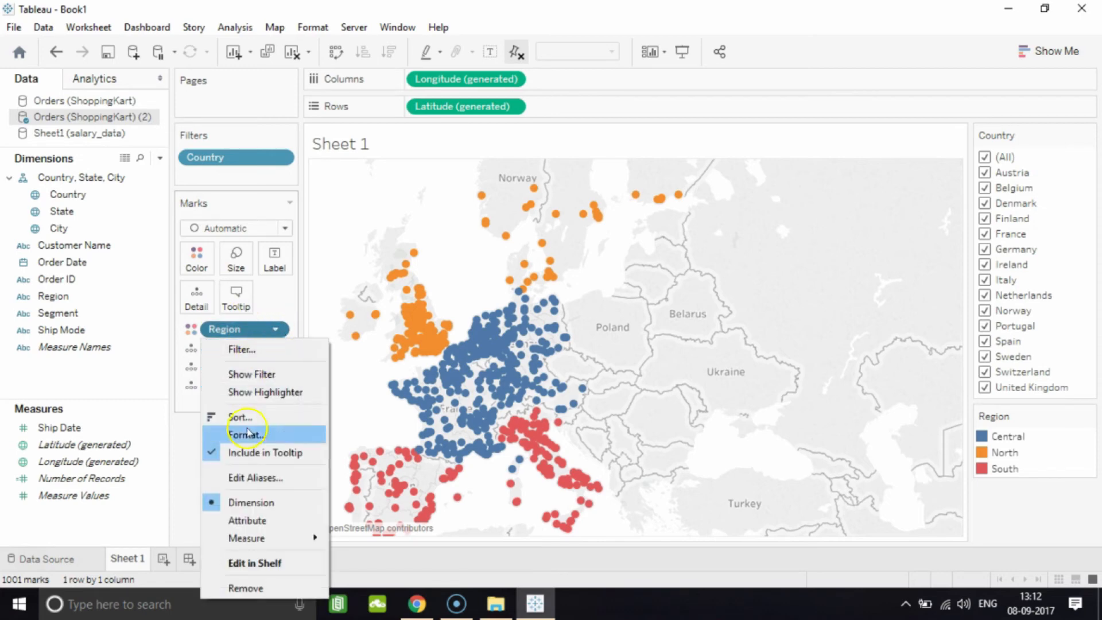
click(178, 509)
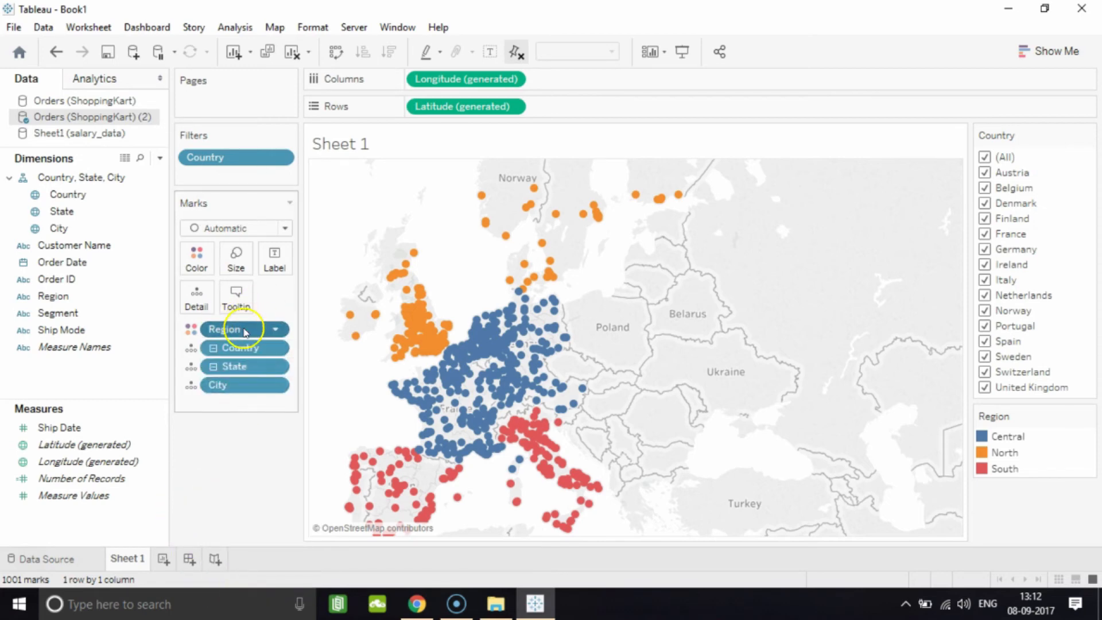
Change the Region mark property from Color to Detail and set it back to Color.
click(191, 329)
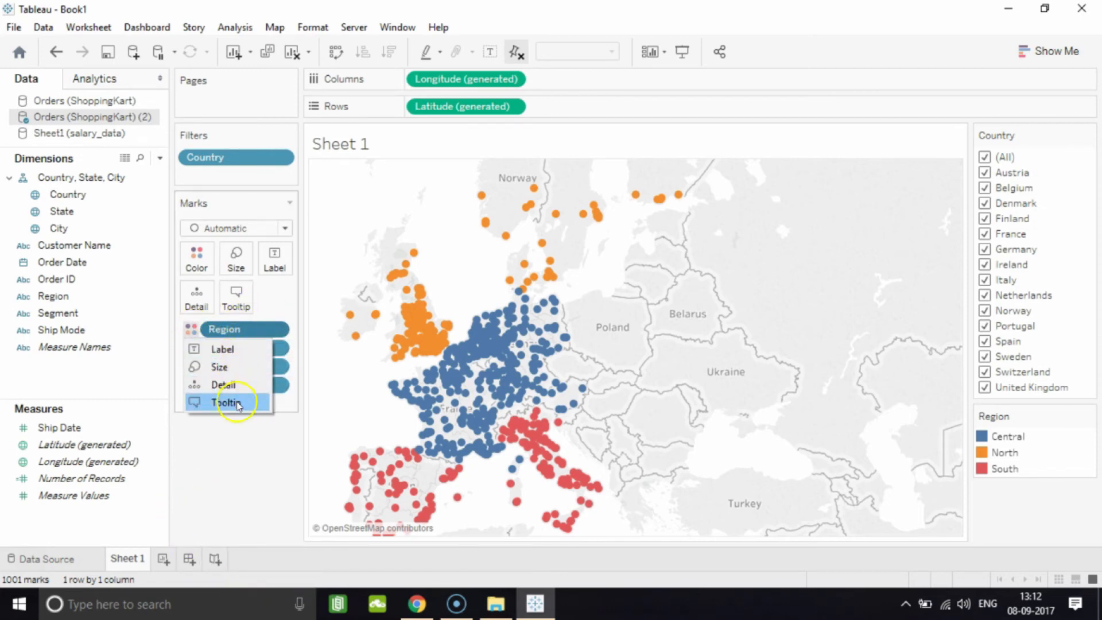
click(237, 384)
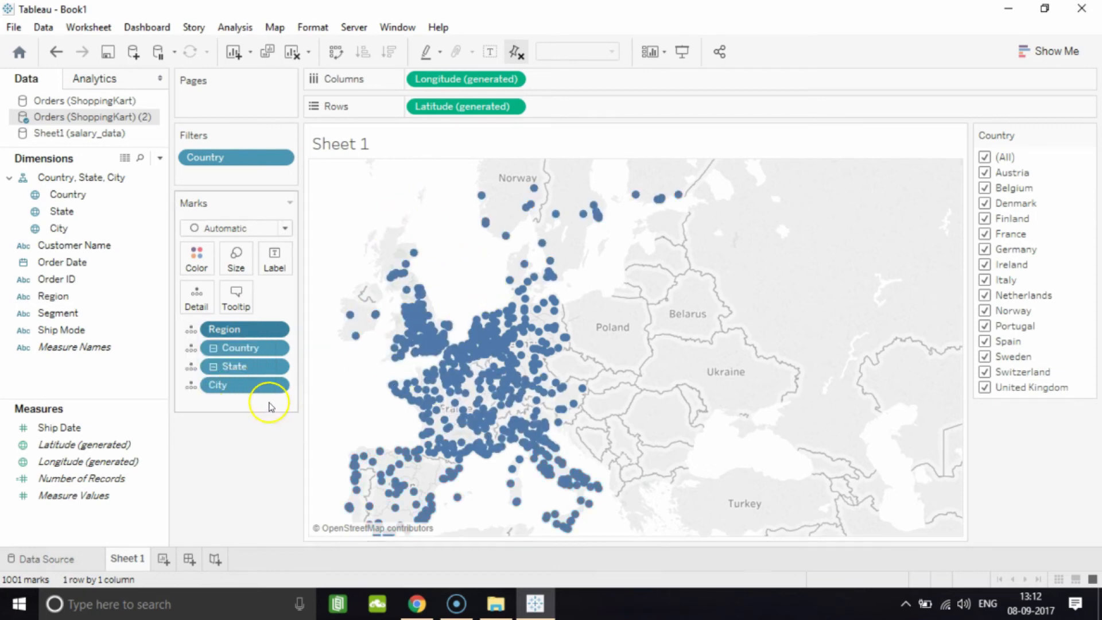
click(190, 329)
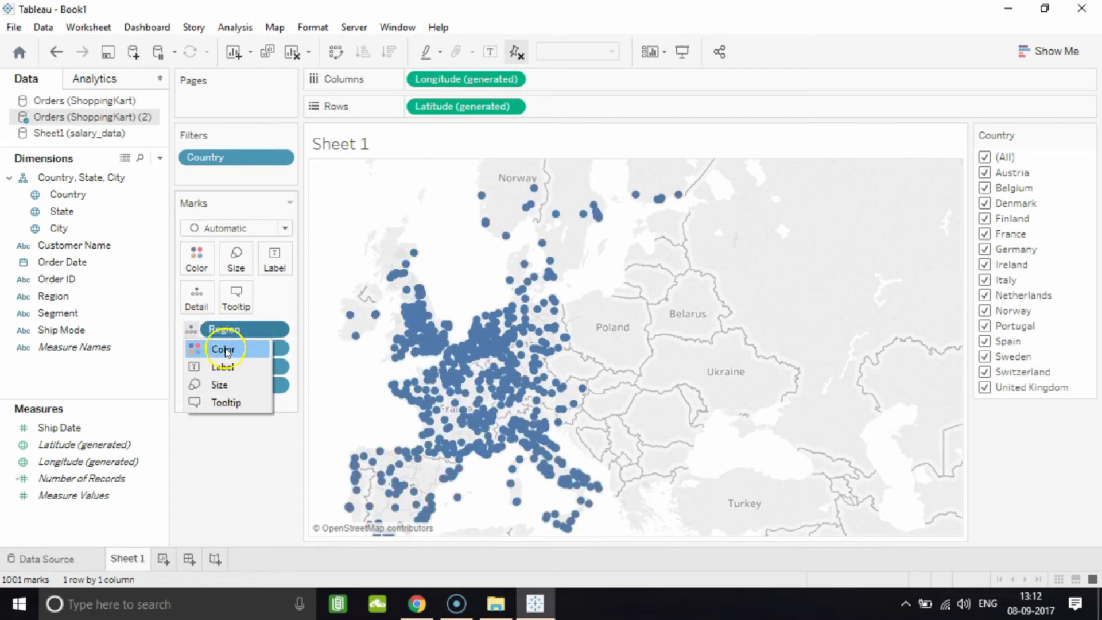
click(218, 348)
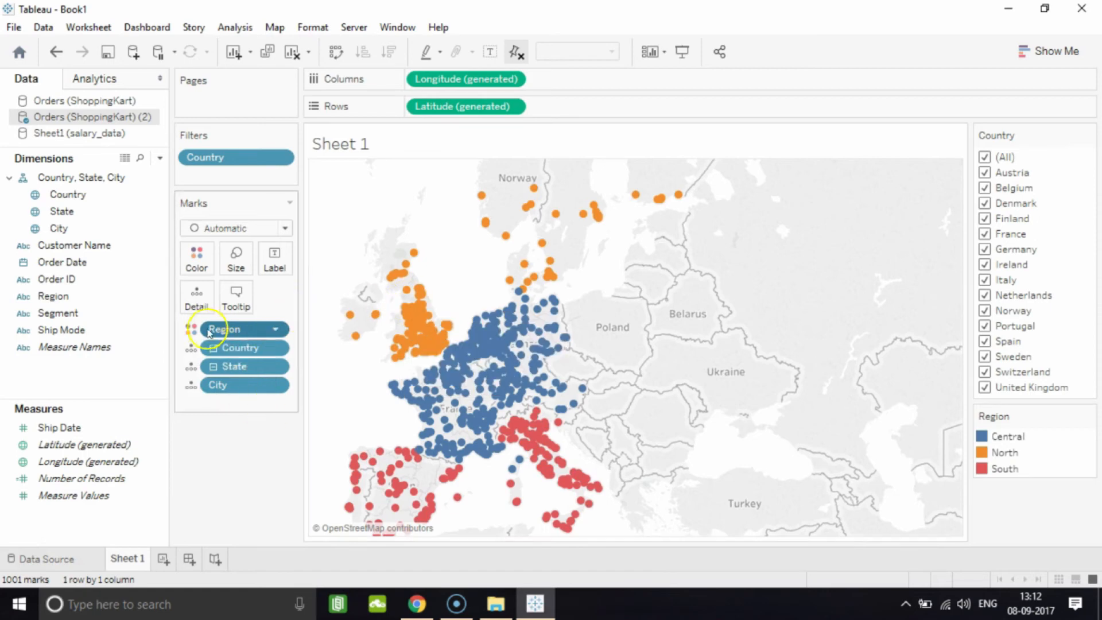
Try to recolor the Region marks with another color palette, picking Tableau Classic 10 and Traffic Light.
click(196, 258)
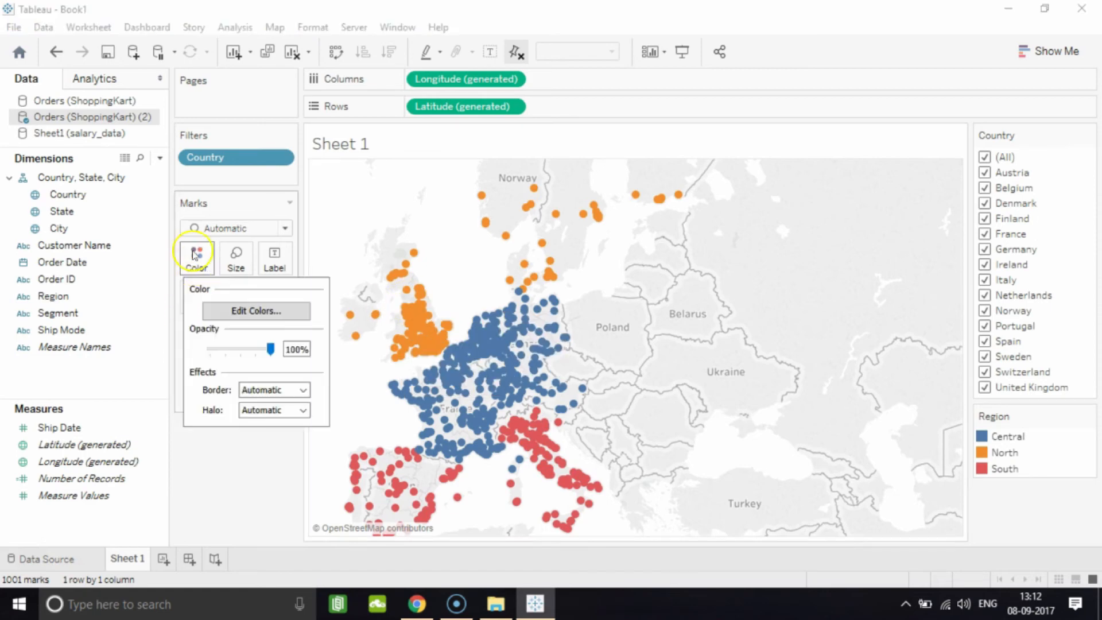
click(254, 310)
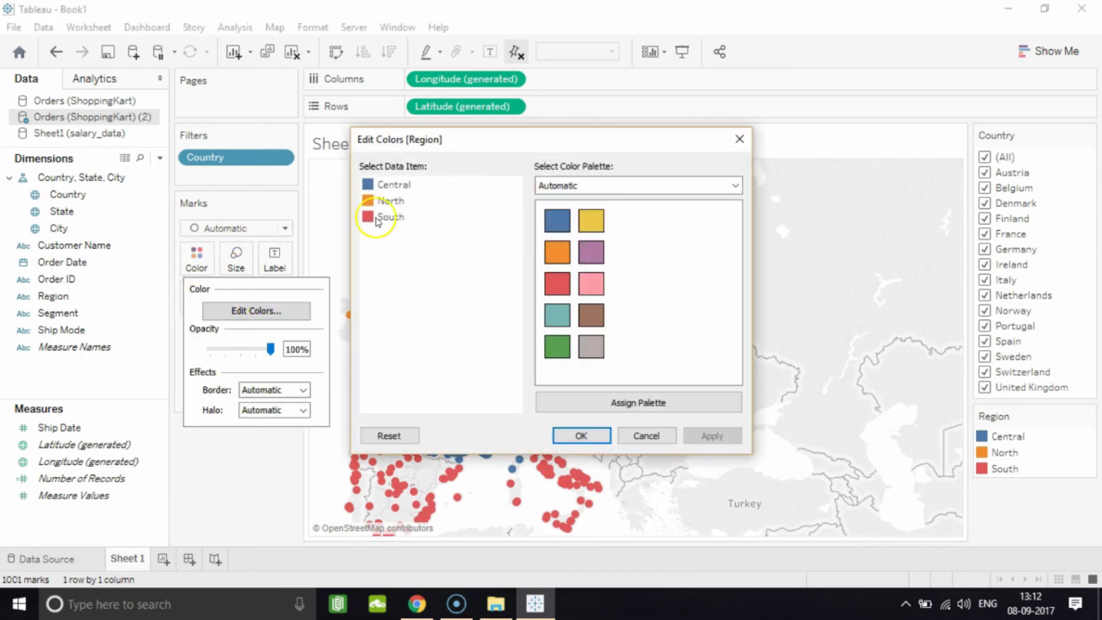
click(564, 403)
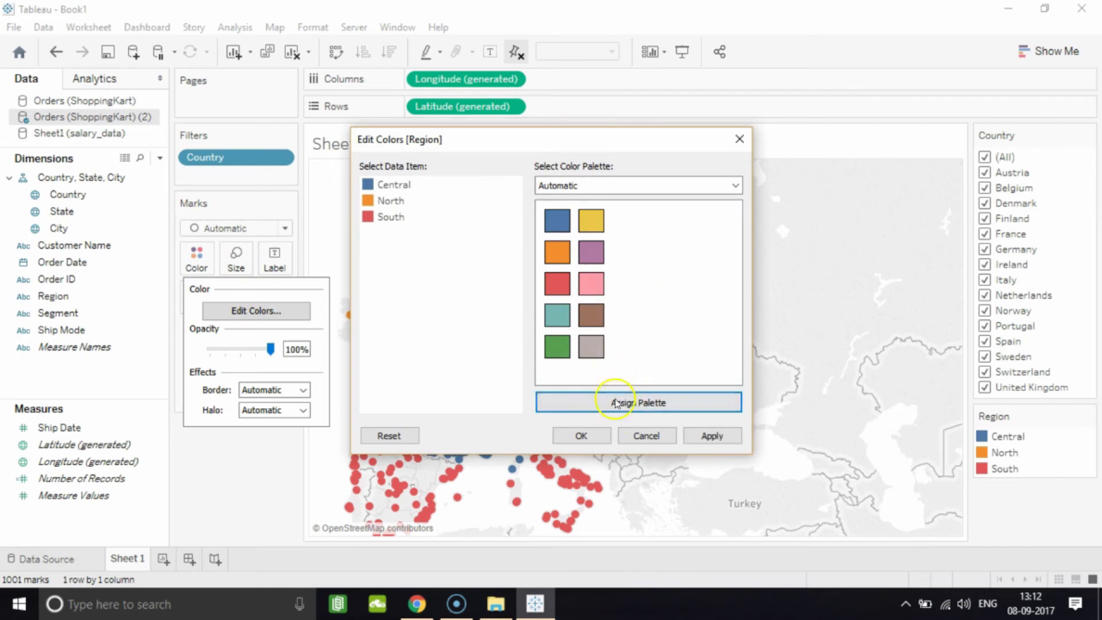
click(640, 185)
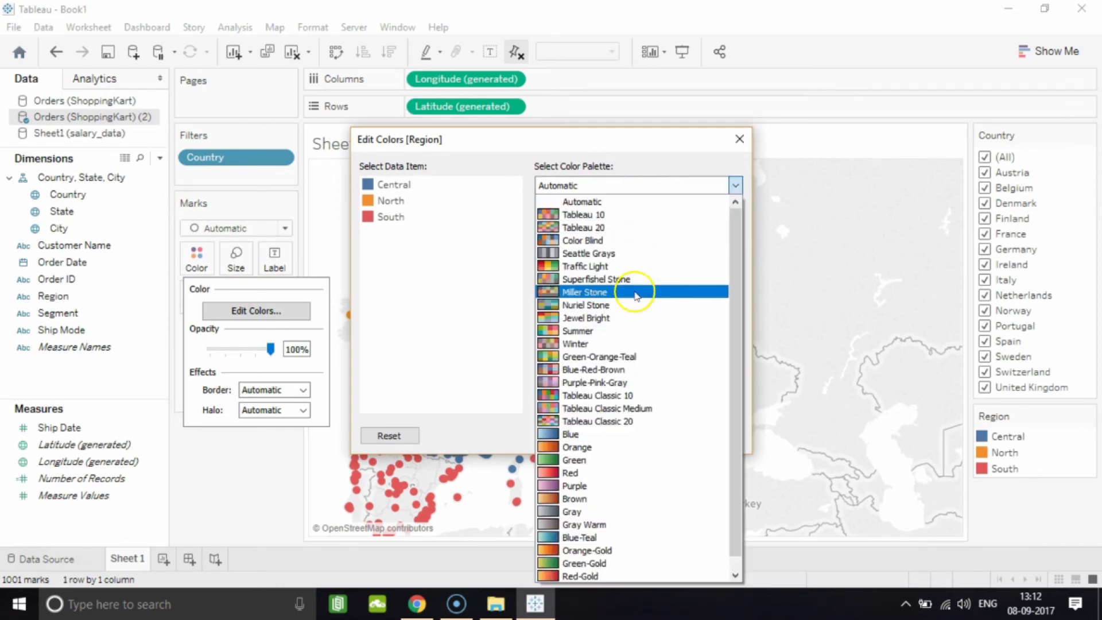
click(640, 396)
click(627, 184)
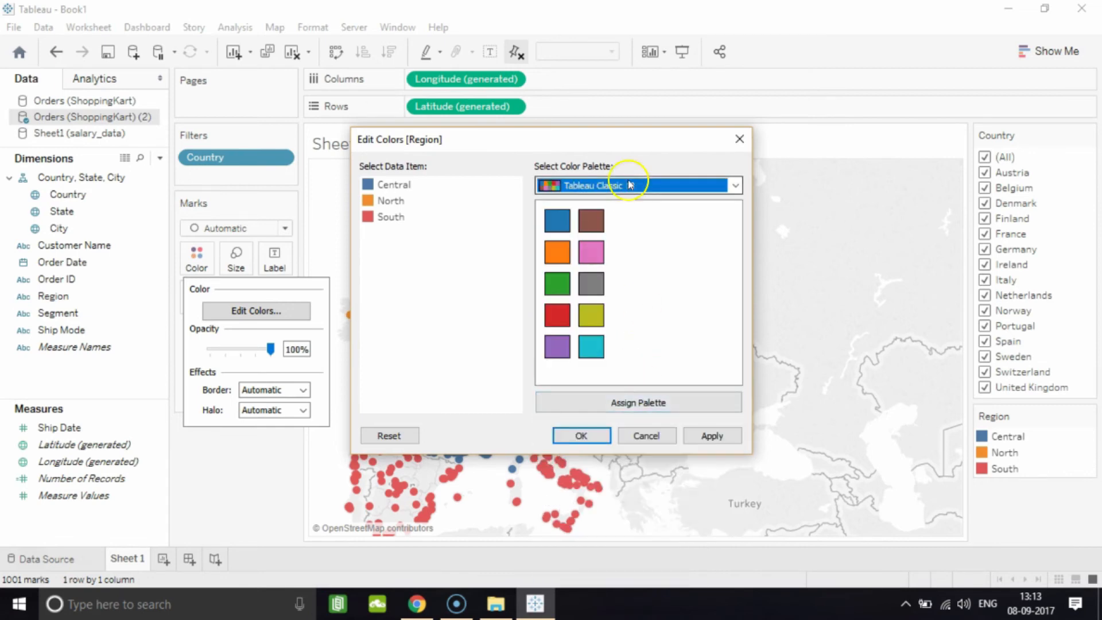
click(617, 251)
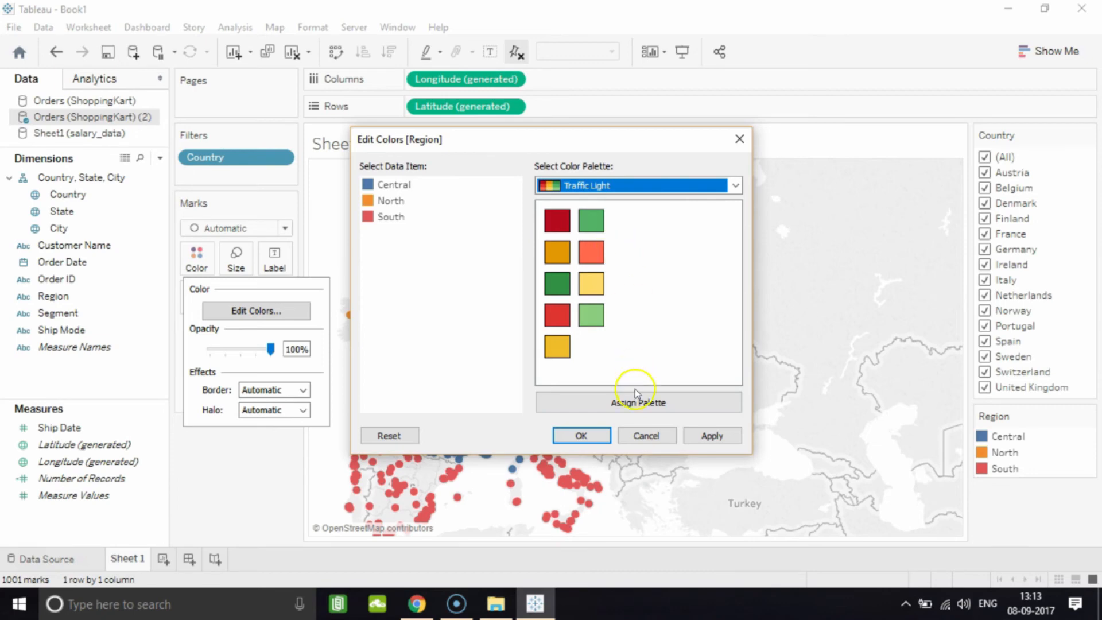
click(698, 435)
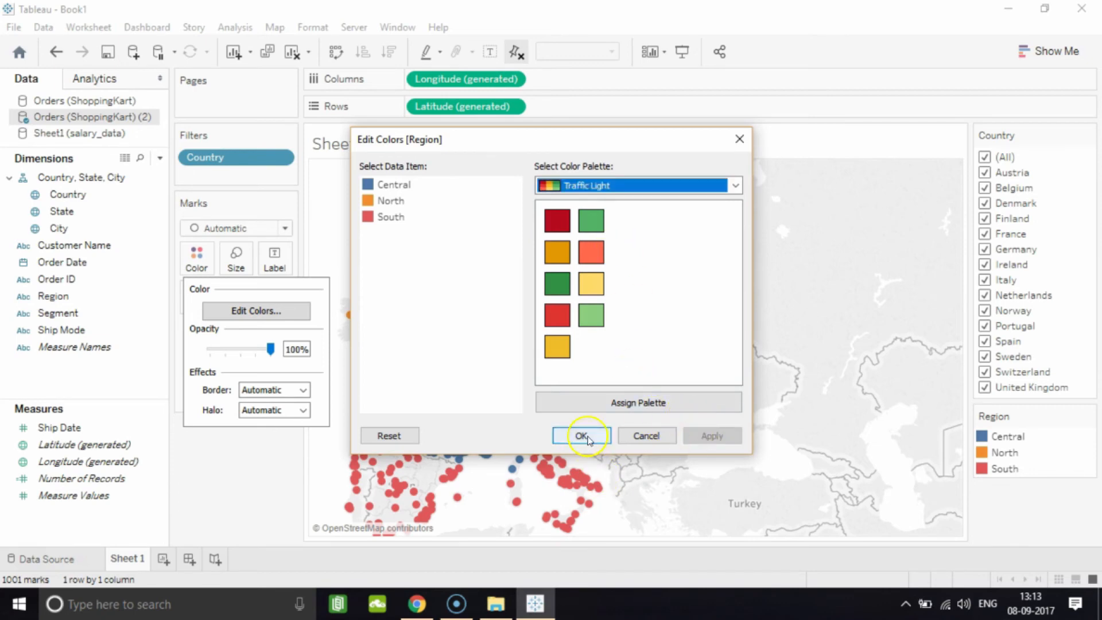
click(581, 436)
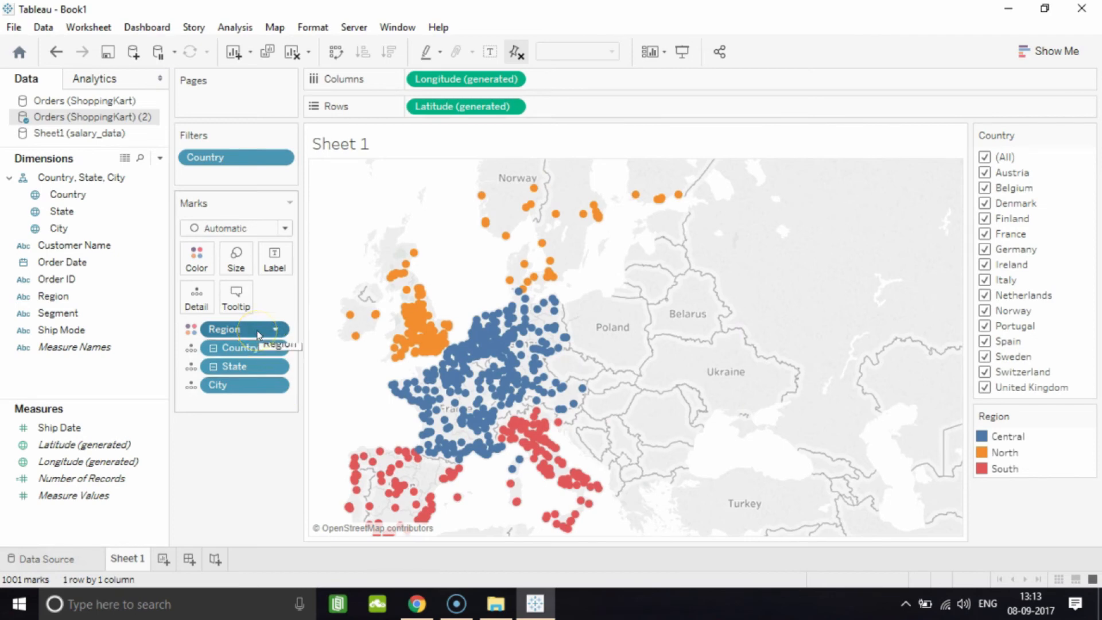
Remove Region from the marks and color the city marks by the Region dimension again.
drag(258, 335, 258, 436)
click(57, 298)
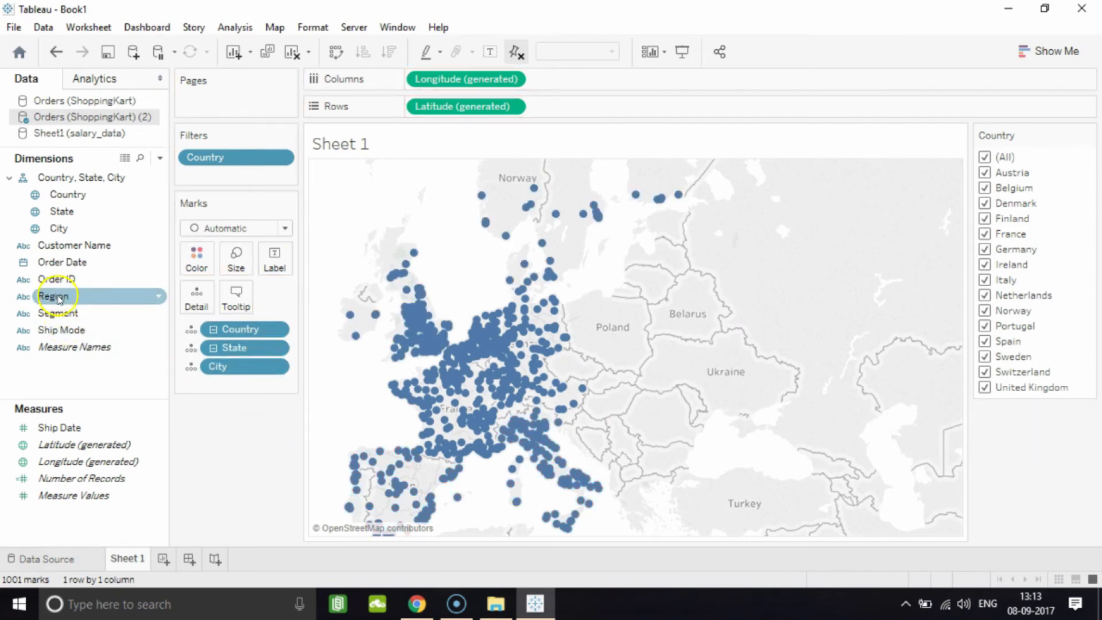
drag(59, 298, 190, 255)
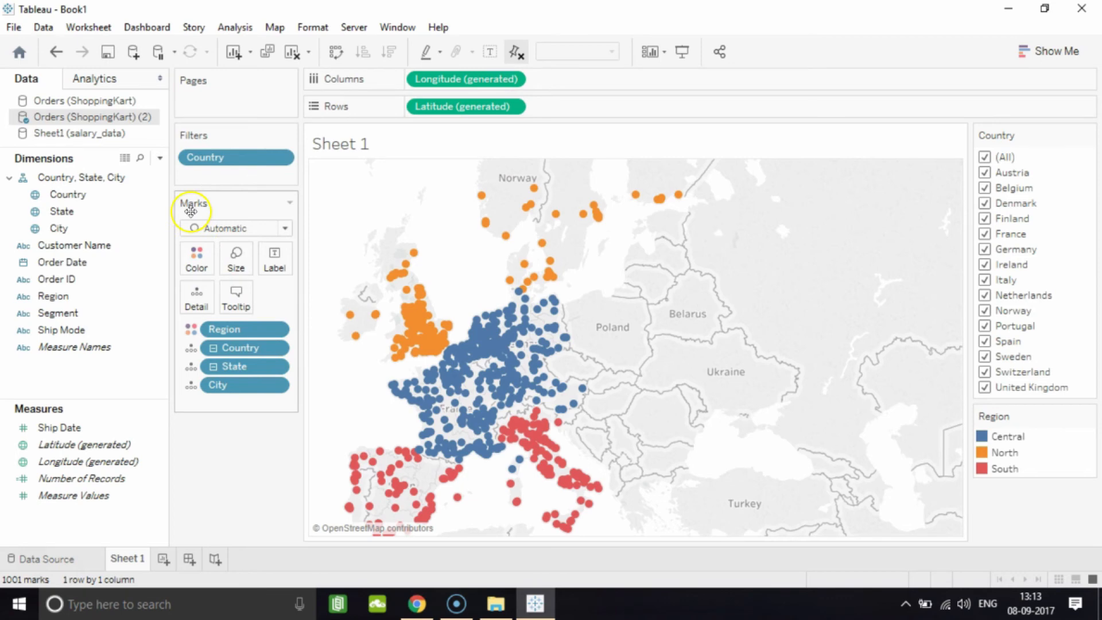
click(277, 330)
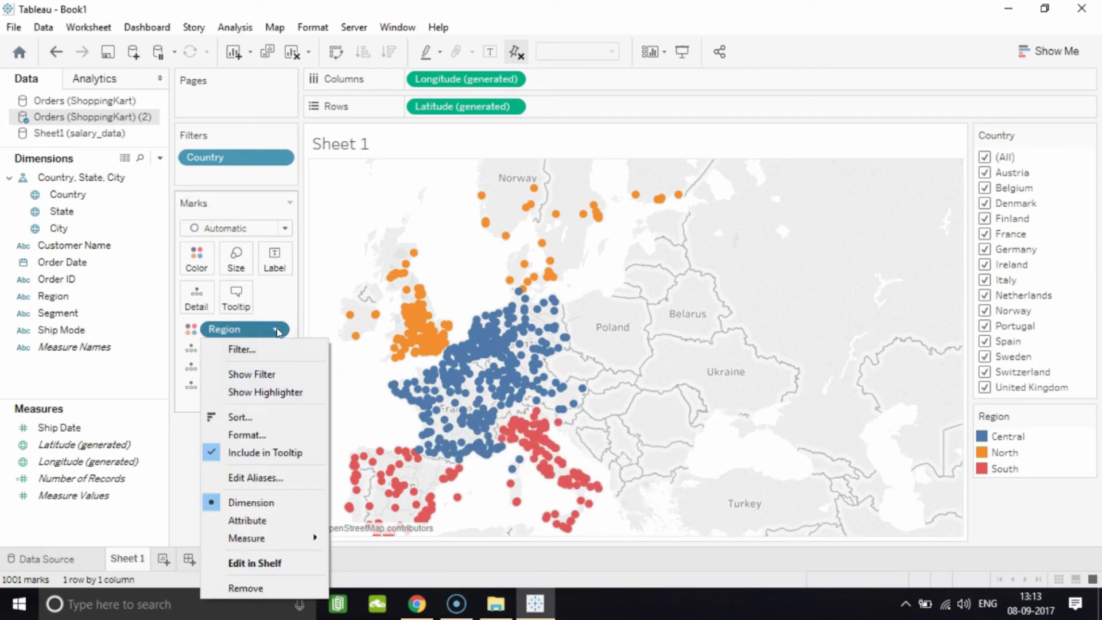
key(Escape)
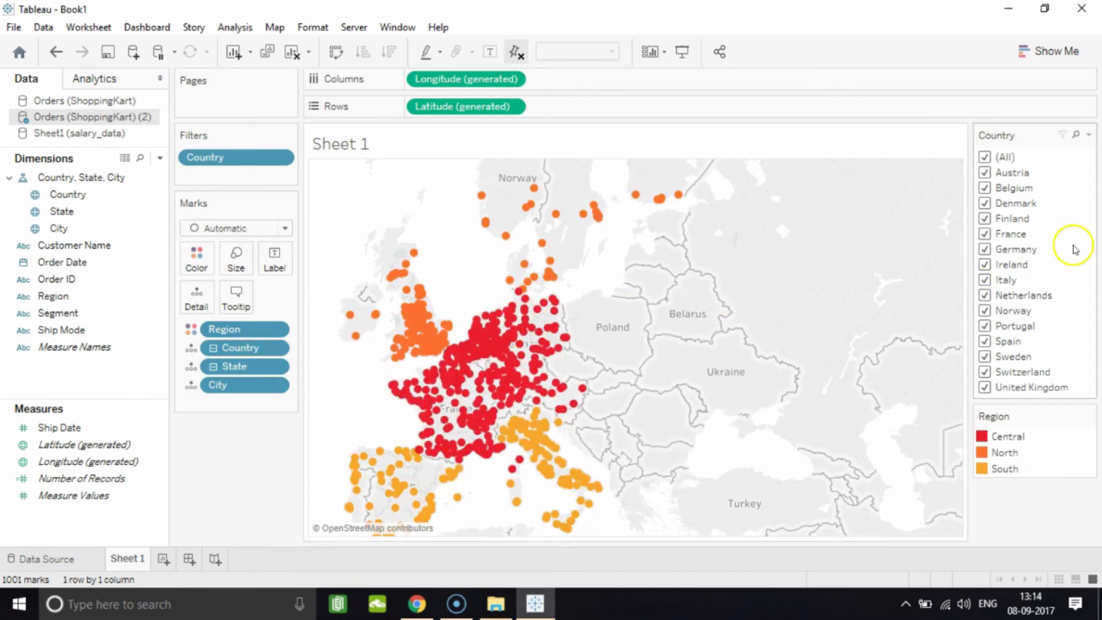
Assign the Winter color palette to the Region colors and apply it to the map.
click(195, 256)
click(253, 310)
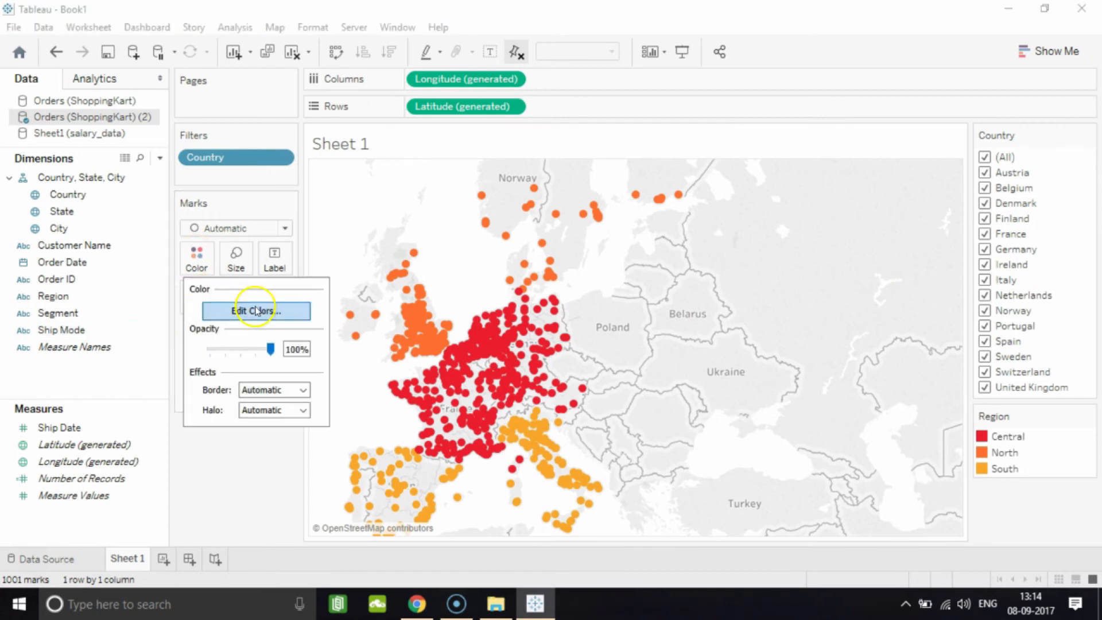
click(629, 187)
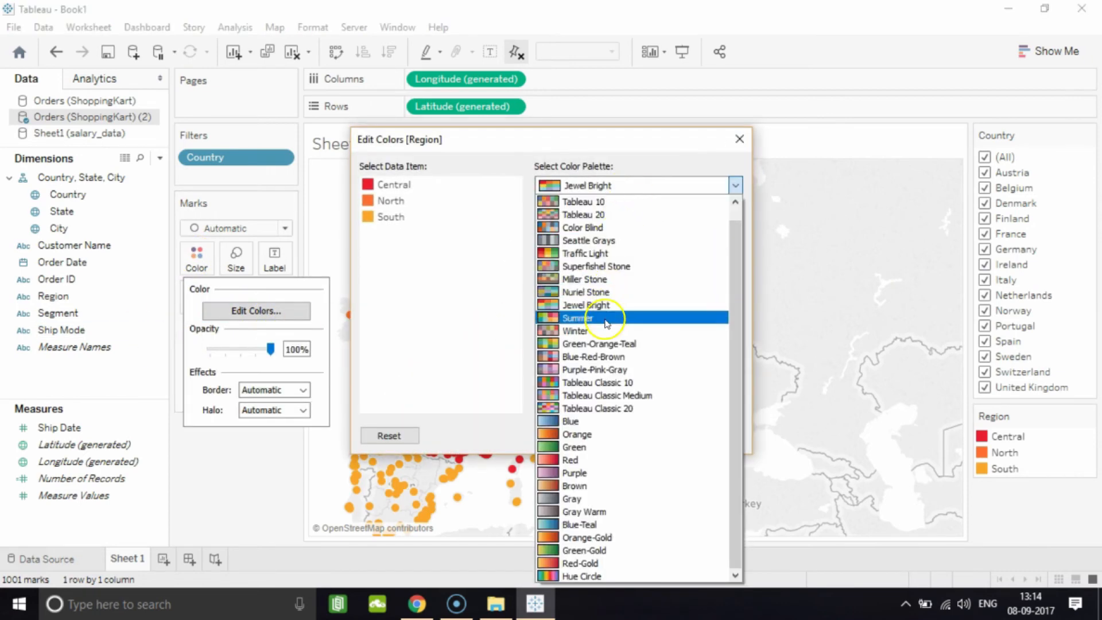
click(620, 330)
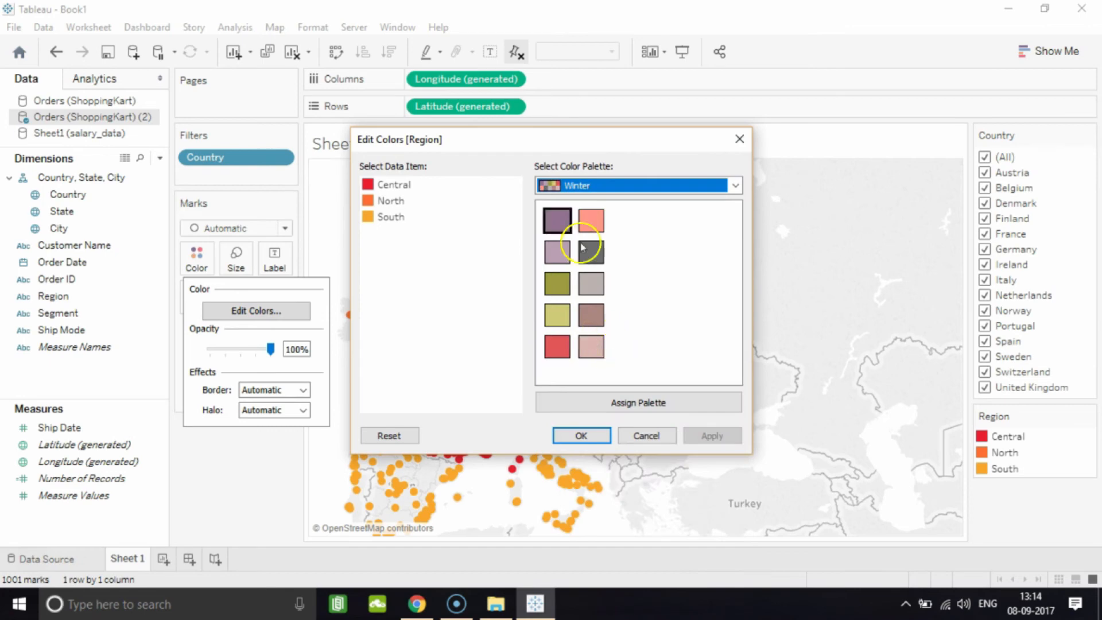
click(634, 403)
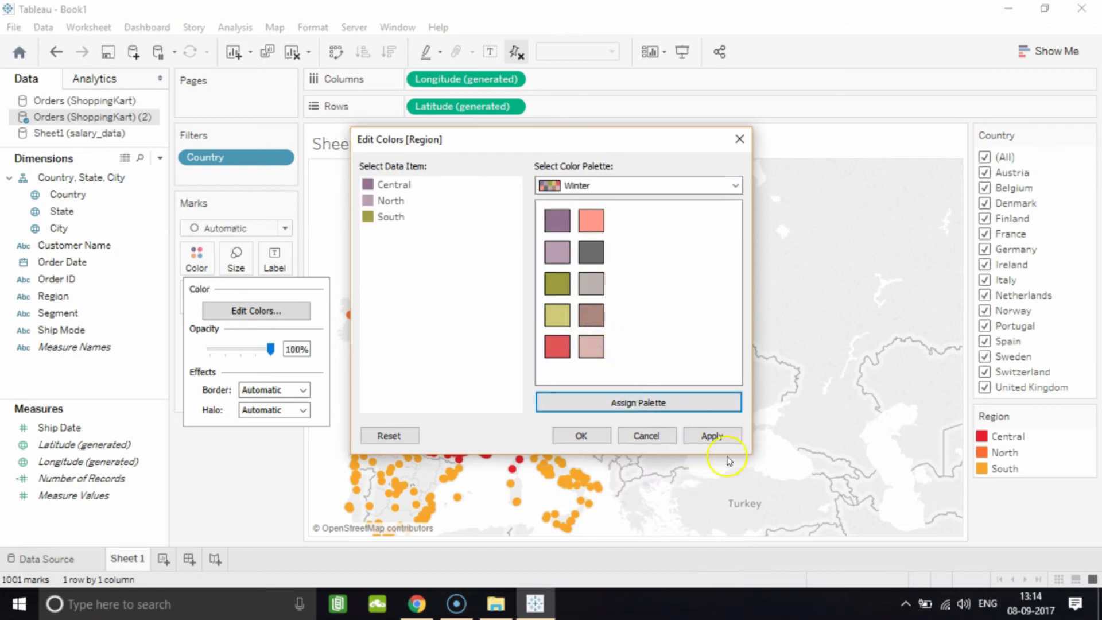
click(711, 436)
click(581, 436)
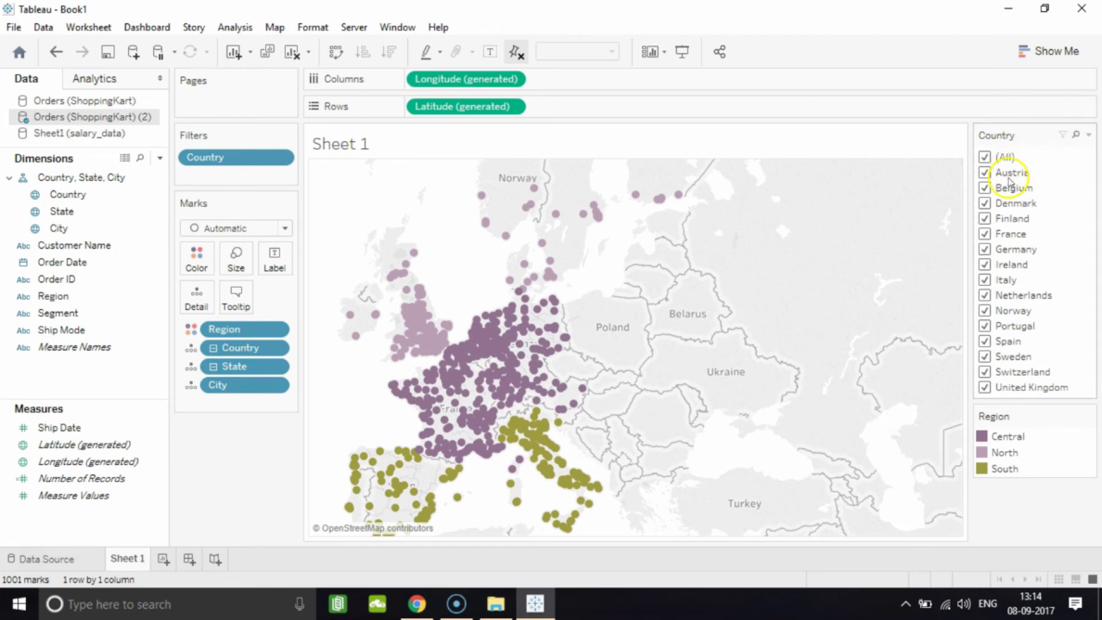
Narrow the Country filter to only Belgium and Finland, and reselect all countries.
click(984, 205)
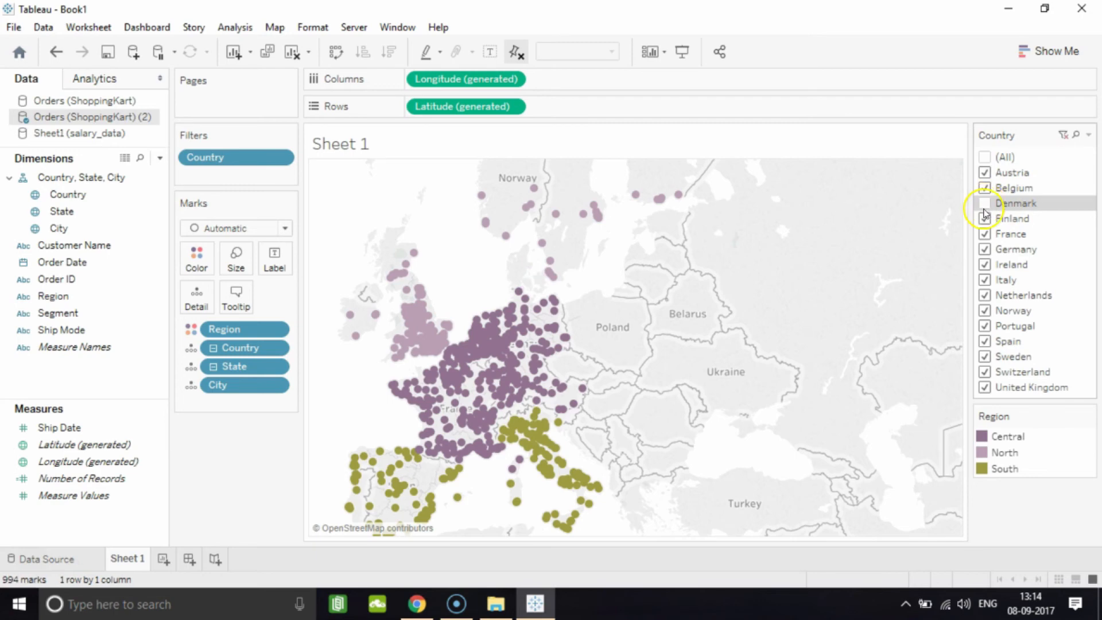
click(986, 266)
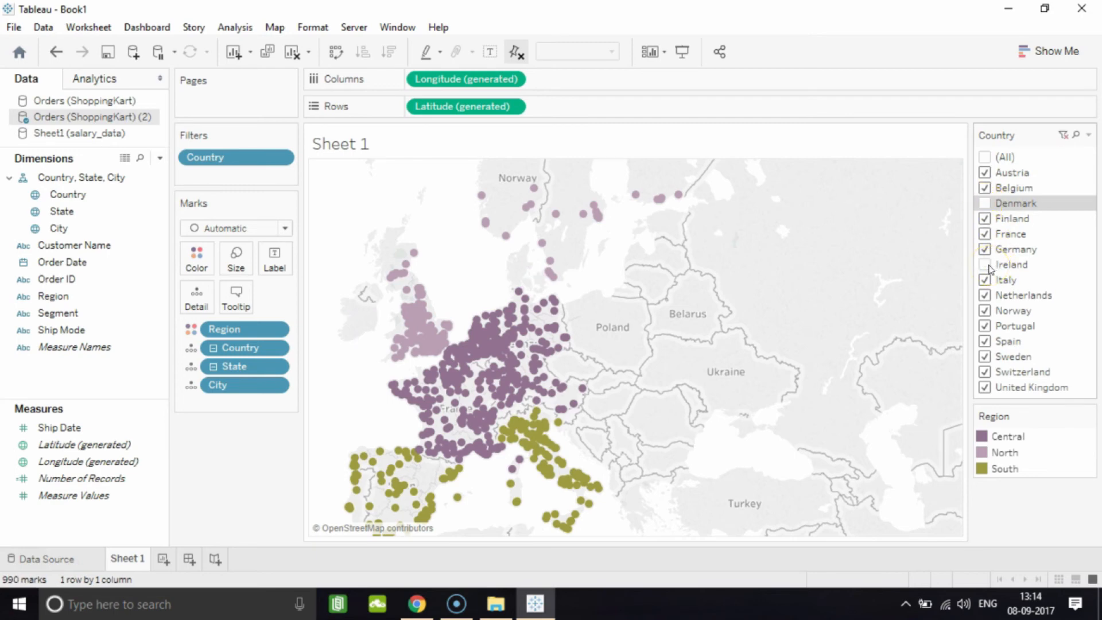
click(986, 372)
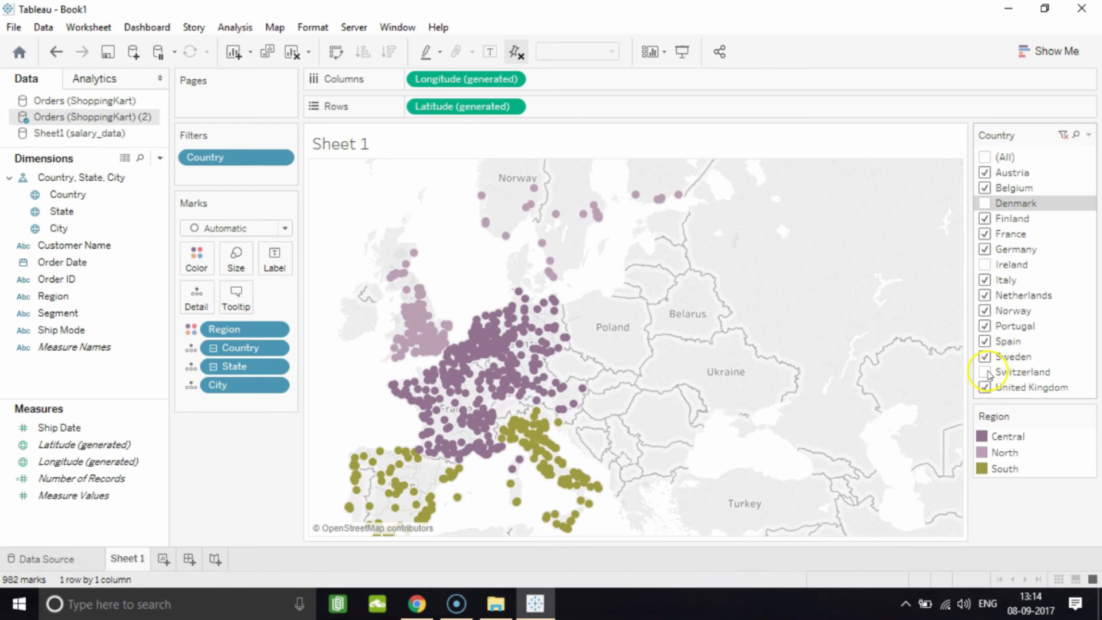
click(984, 342)
click(985, 327)
click(985, 311)
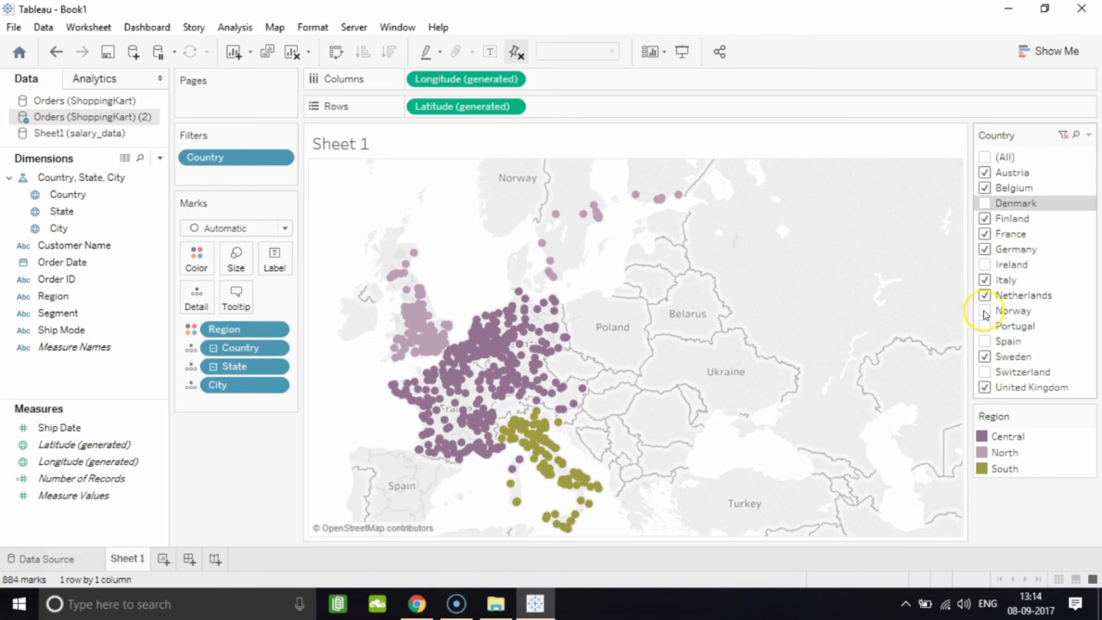
click(984, 296)
click(985, 280)
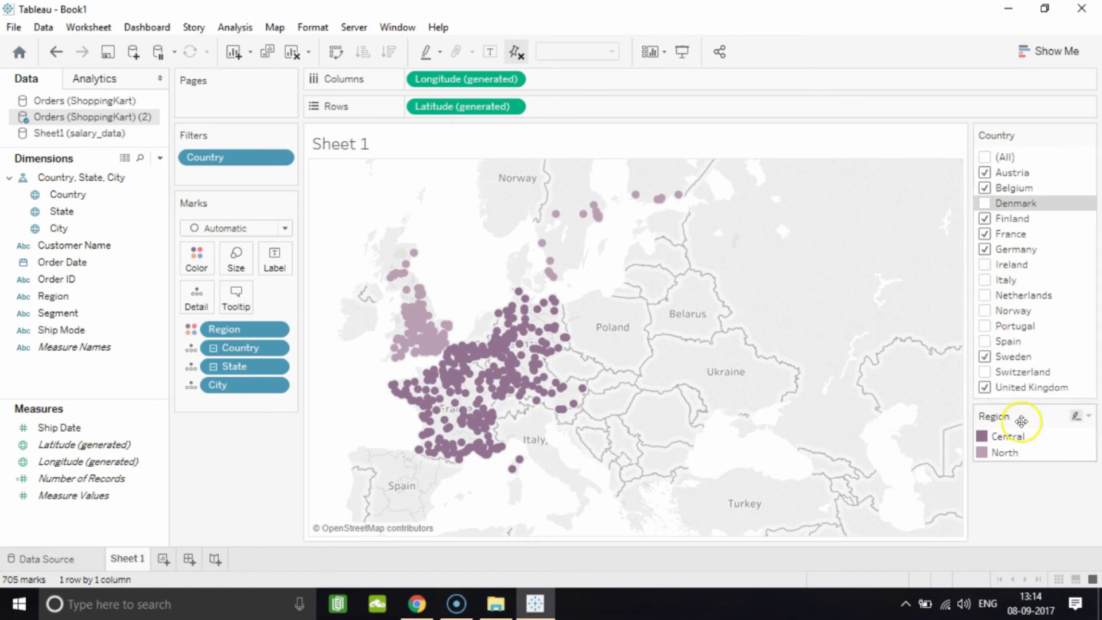
click(985, 389)
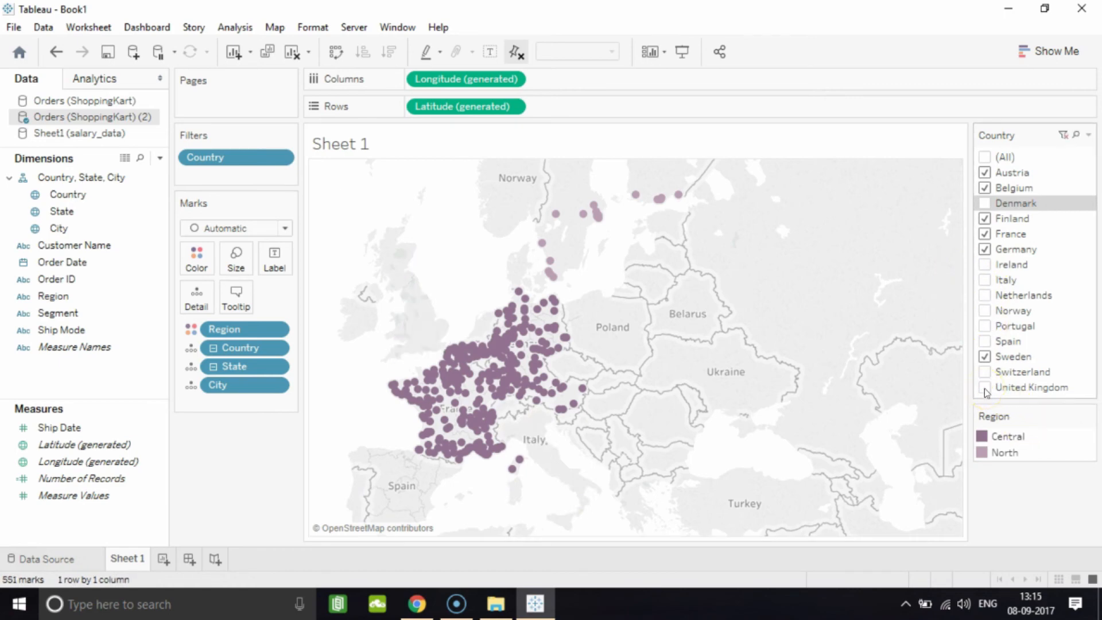
click(985, 250)
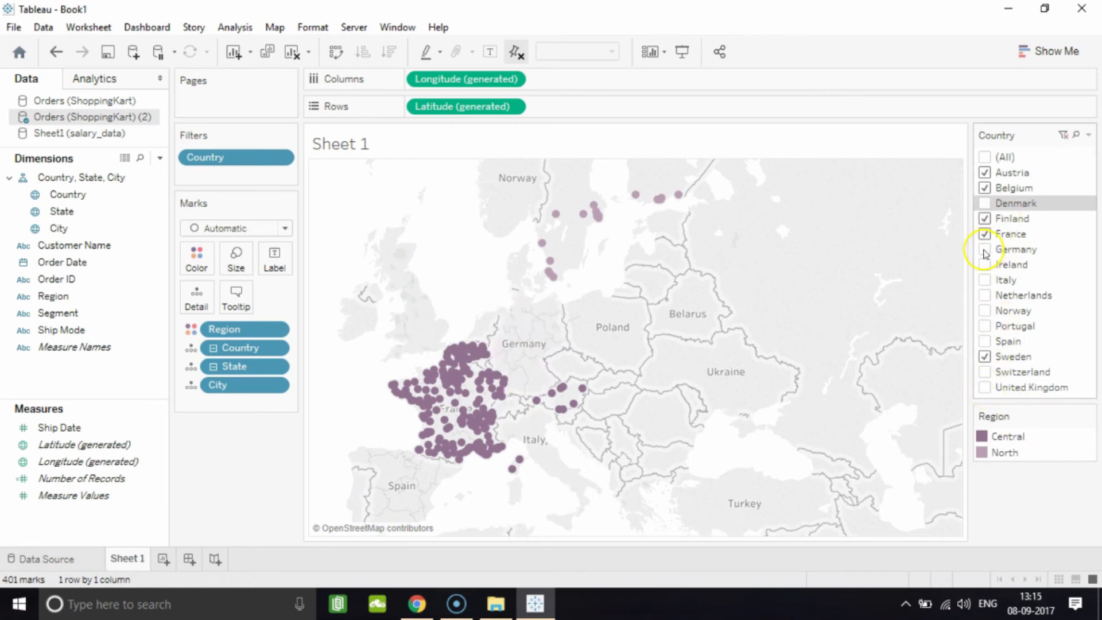
click(985, 234)
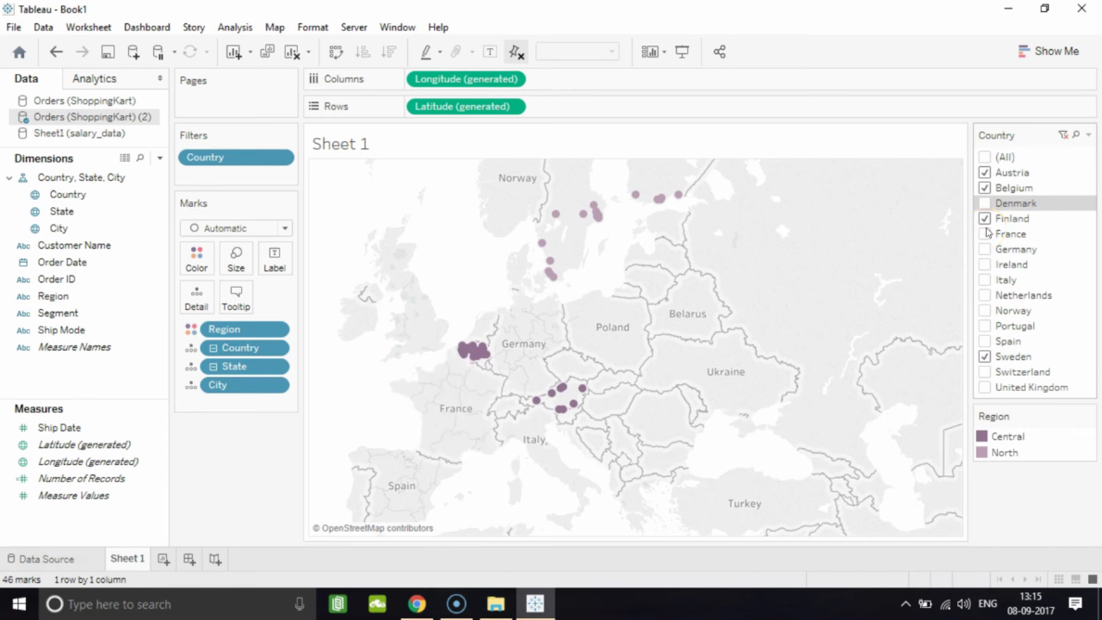
click(987, 183)
click(985, 356)
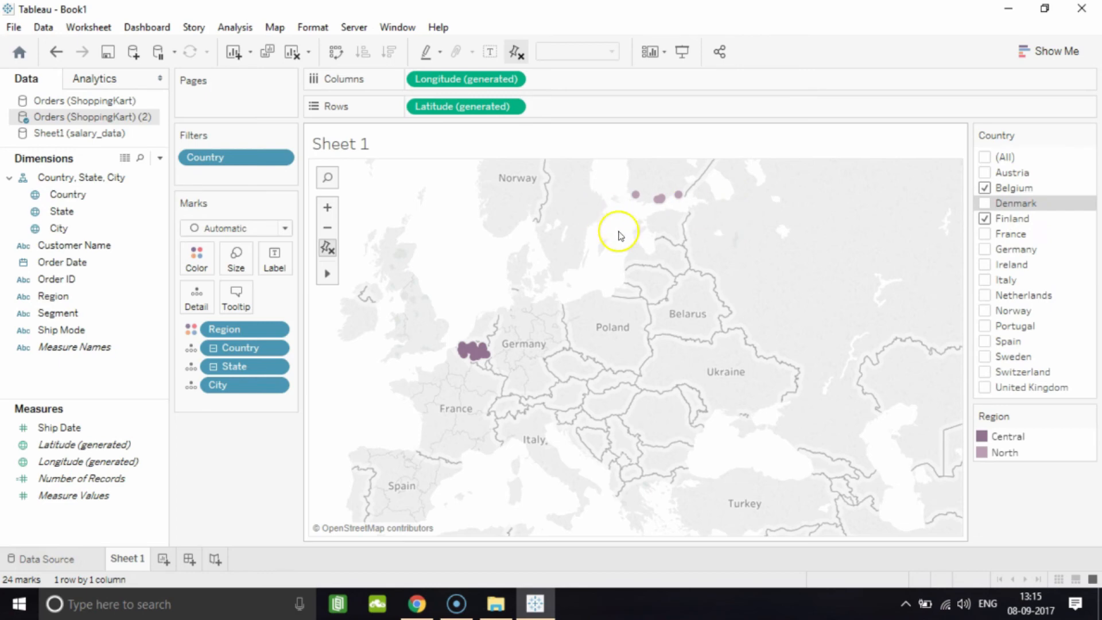
click(985, 157)
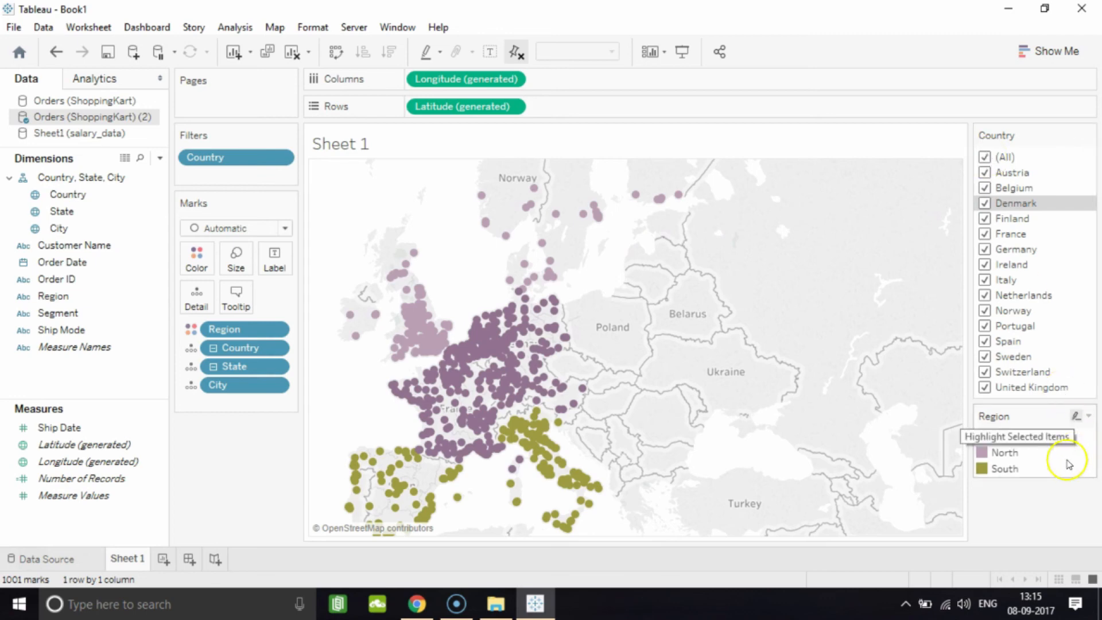
Highlight the Central region while excluding Norway and Germany from the Country filter, and restore the highlight and both countries.
click(1005, 437)
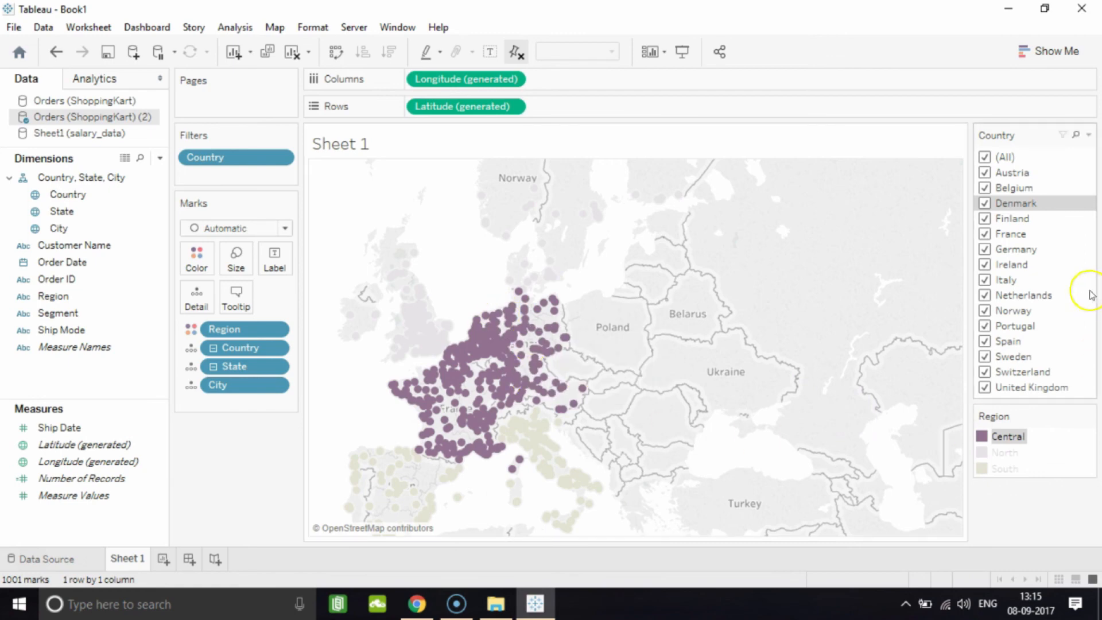
click(984, 312)
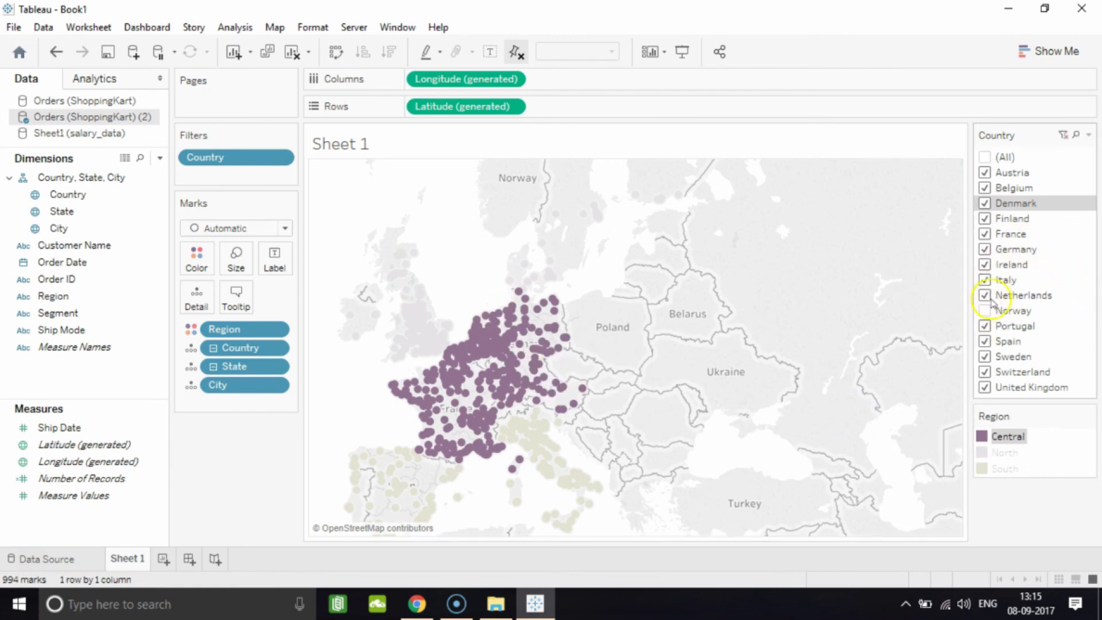
click(984, 249)
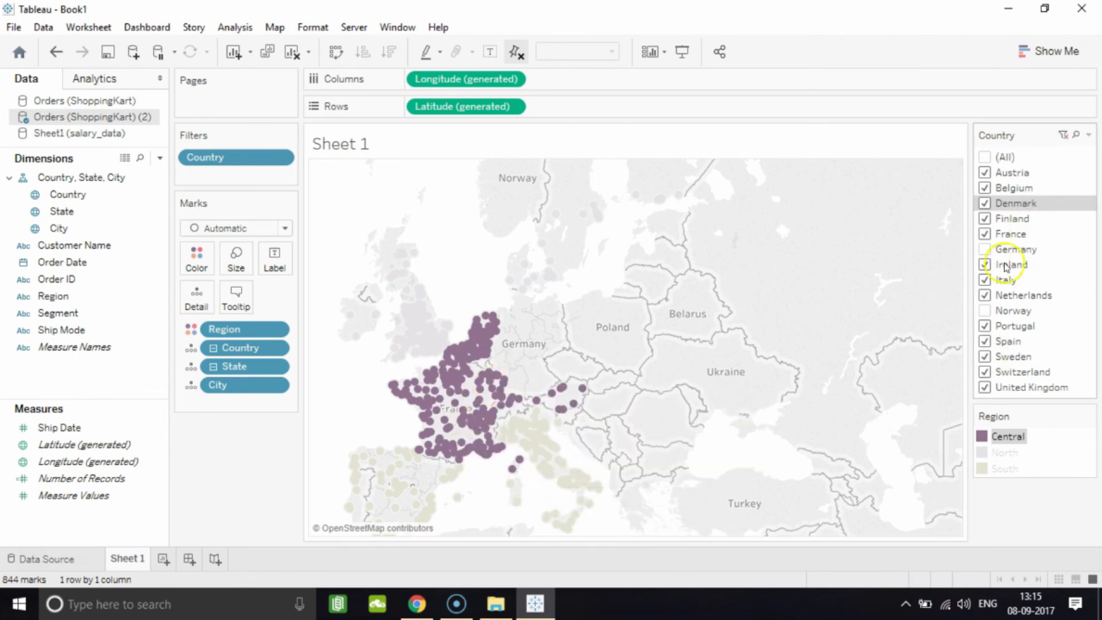
click(984, 249)
click(1008, 436)
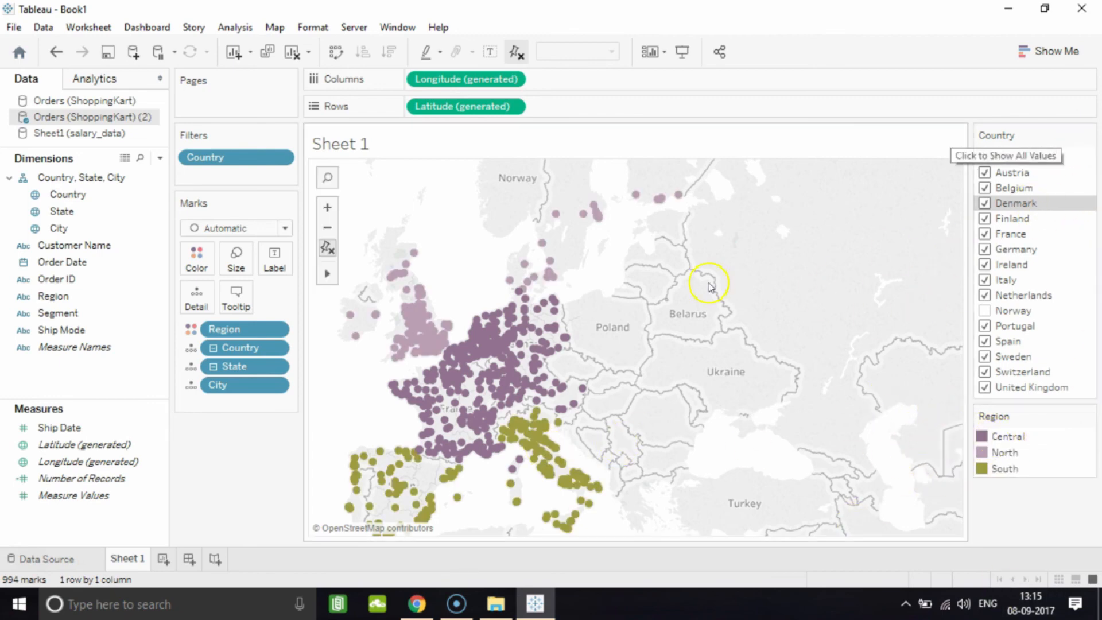
click(984, 311)
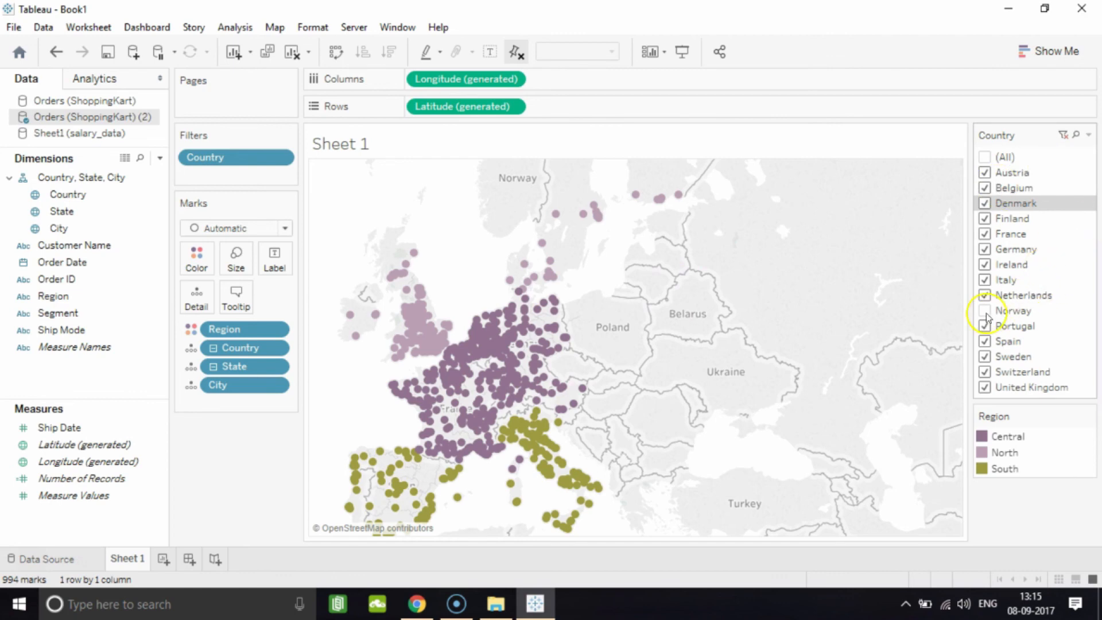
Change the Country filter to the Multiple Values (dropdown) style and open its list of countries.
click(1088, 135)
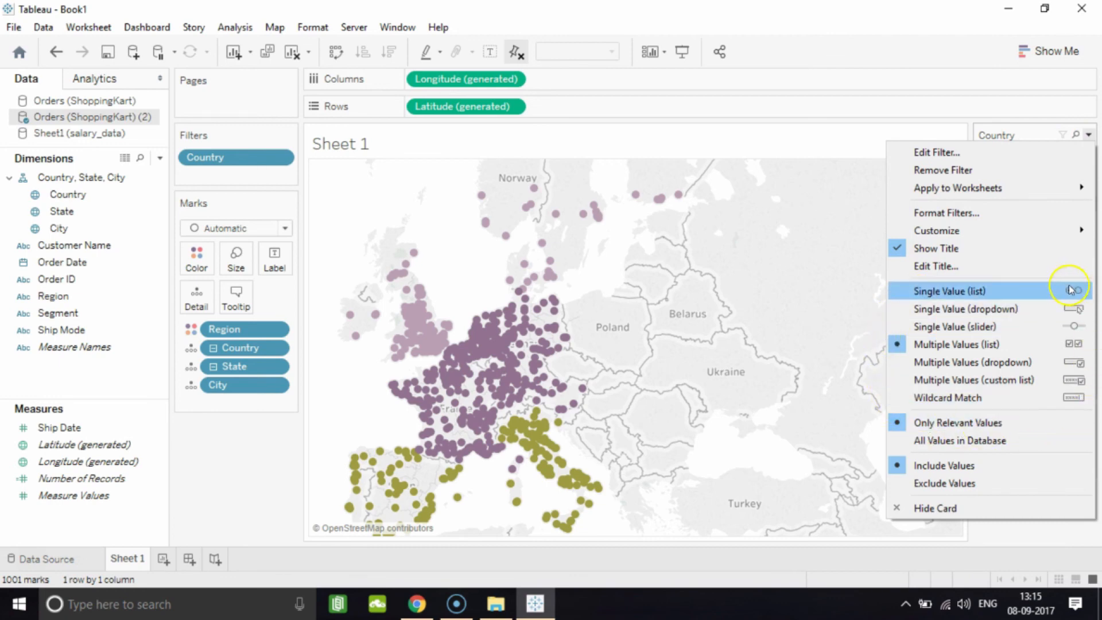
click(1012, 363)
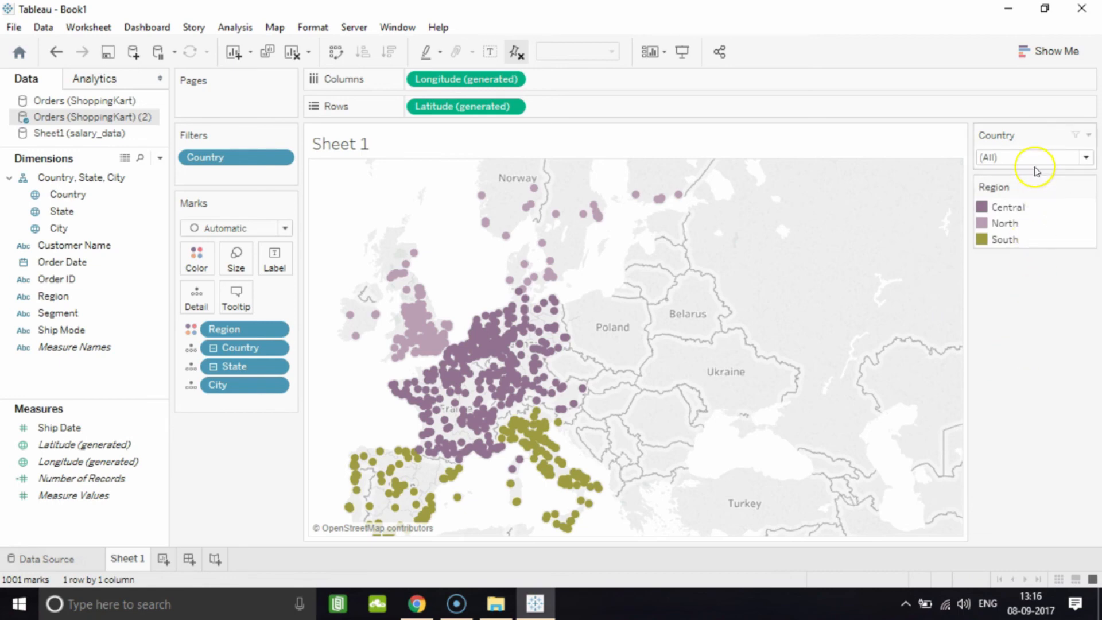
click(1086, 158)
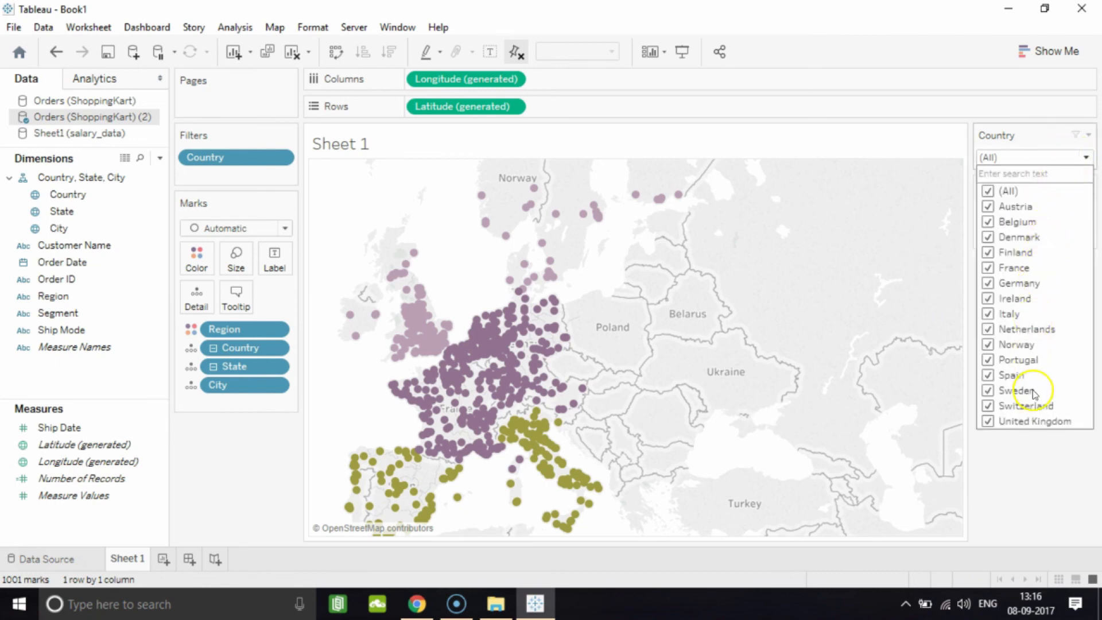
Exclude Portugal, Spain, Ireland and Germany from the Country filter and close its list of countries.
click(989, 360)
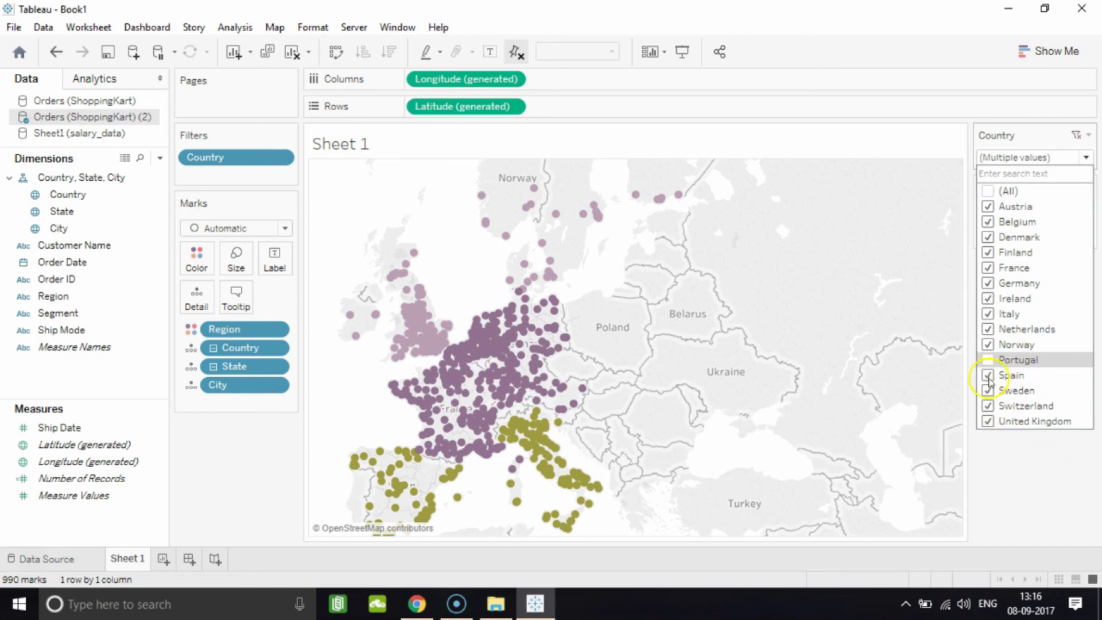
click(988, 376)
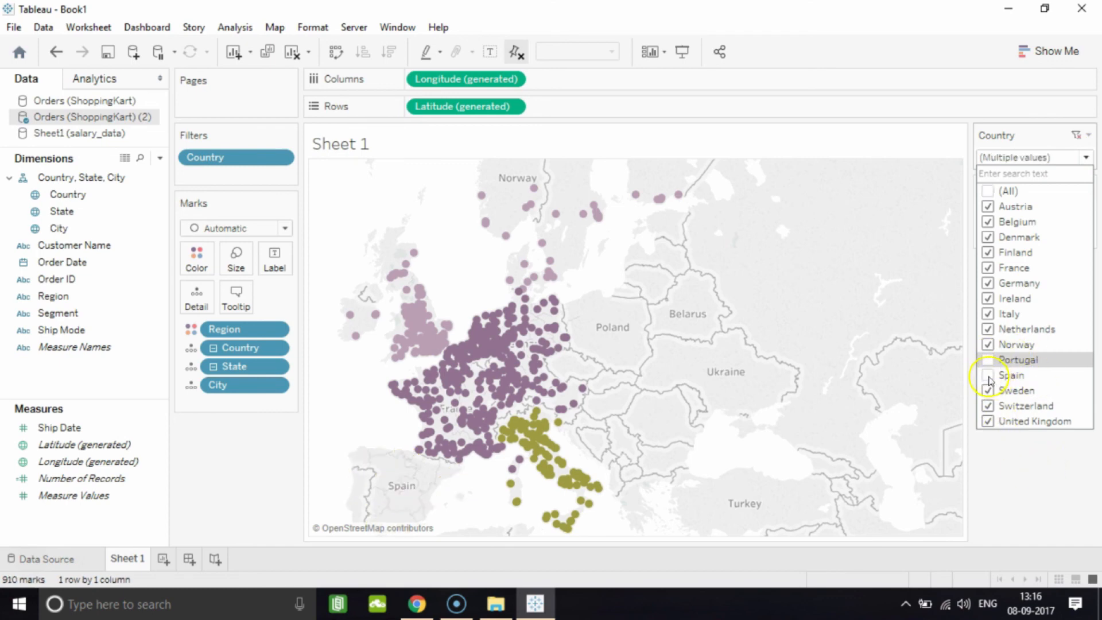
click(987, 298)
click(987, 284)
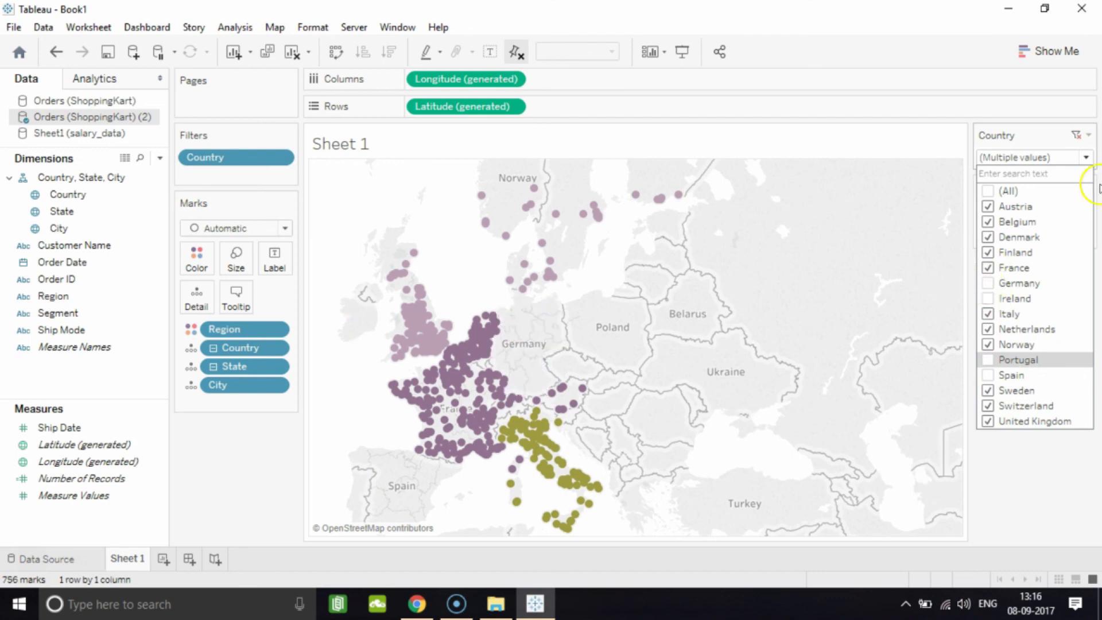
click(1086, 157)
click(1087, 158)
Change the Country filter to the Single Value (list) style and show all countries.
click(1087, 135)
click(1019, 294)
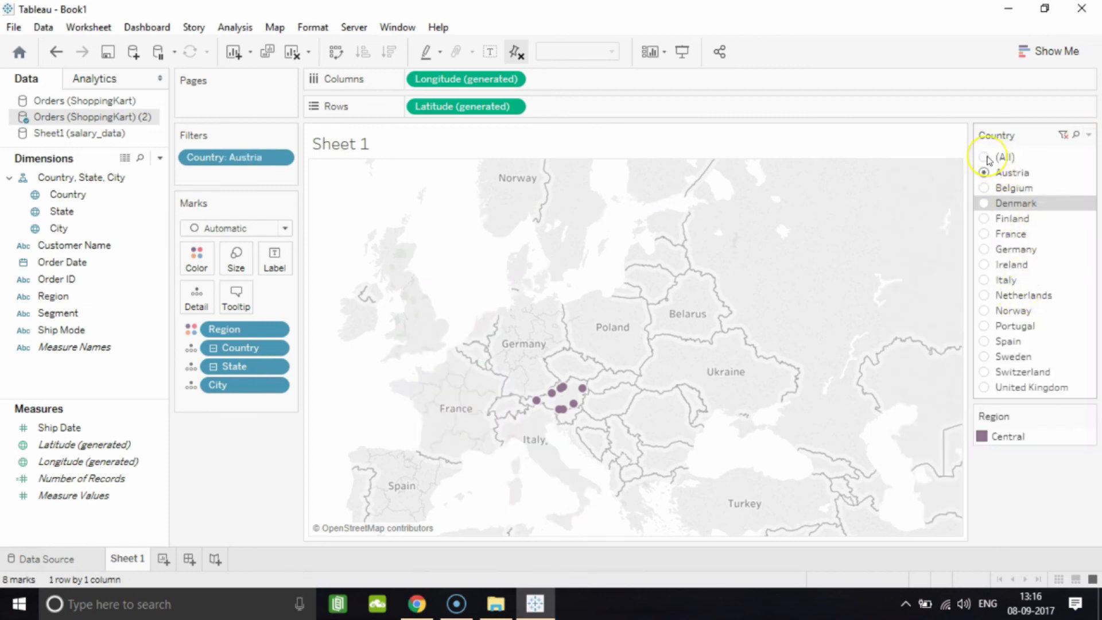
click(984, 158)
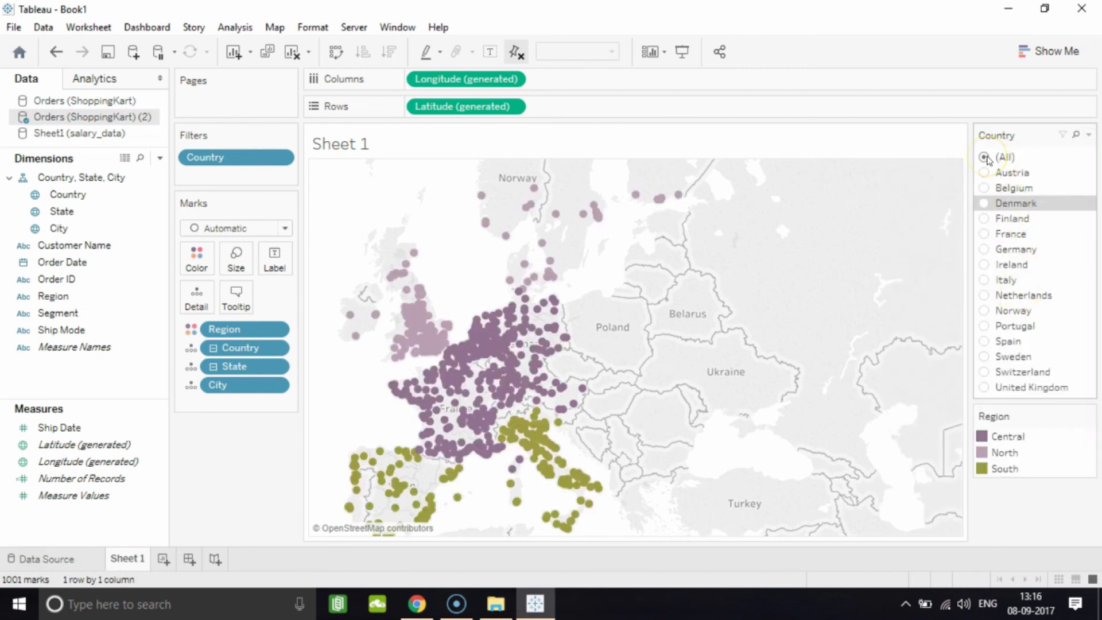
Filter the map to one country at a time: Germany, Italy, Portugal, Sweden, Spain, Norway and finally the Netherlands.
click(984, 249)
click(983, 281)
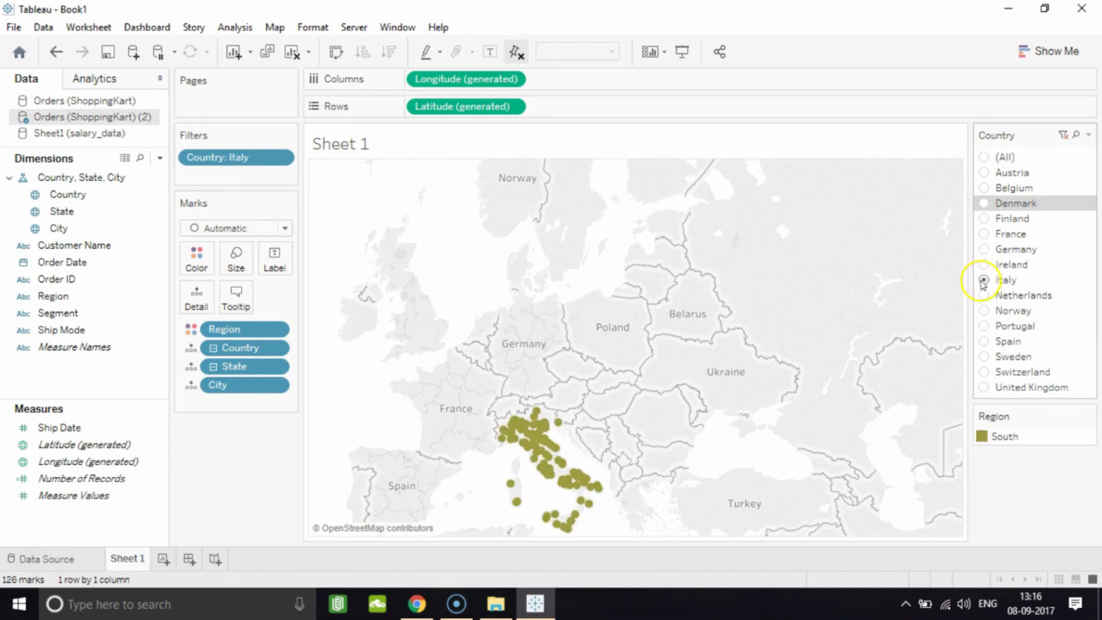
click(983, 327)
click(983, 357)
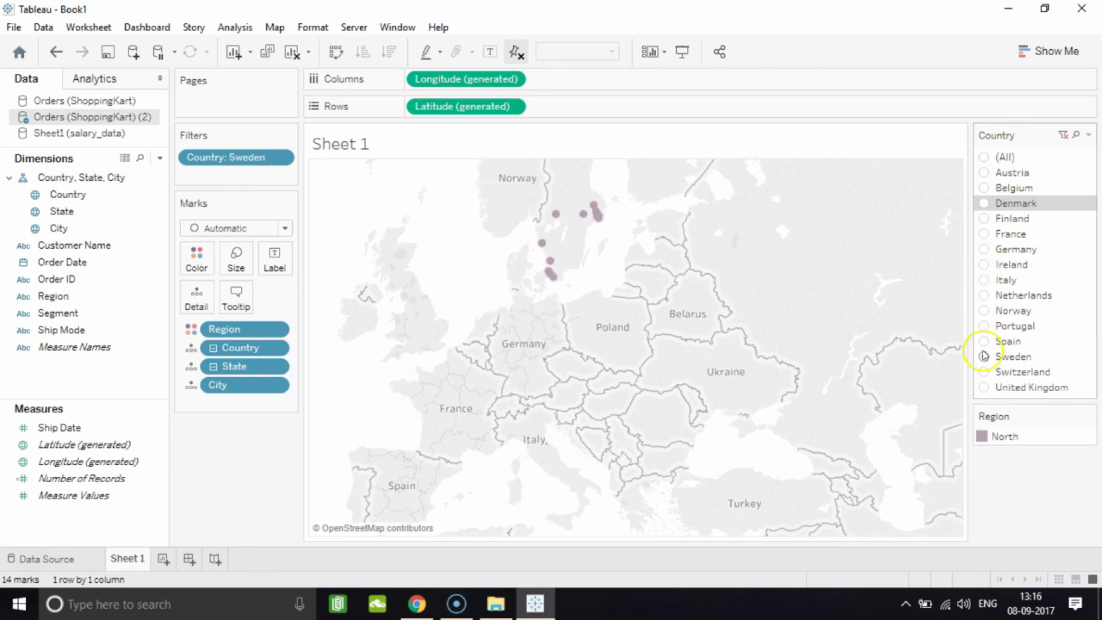
click(984, 342)
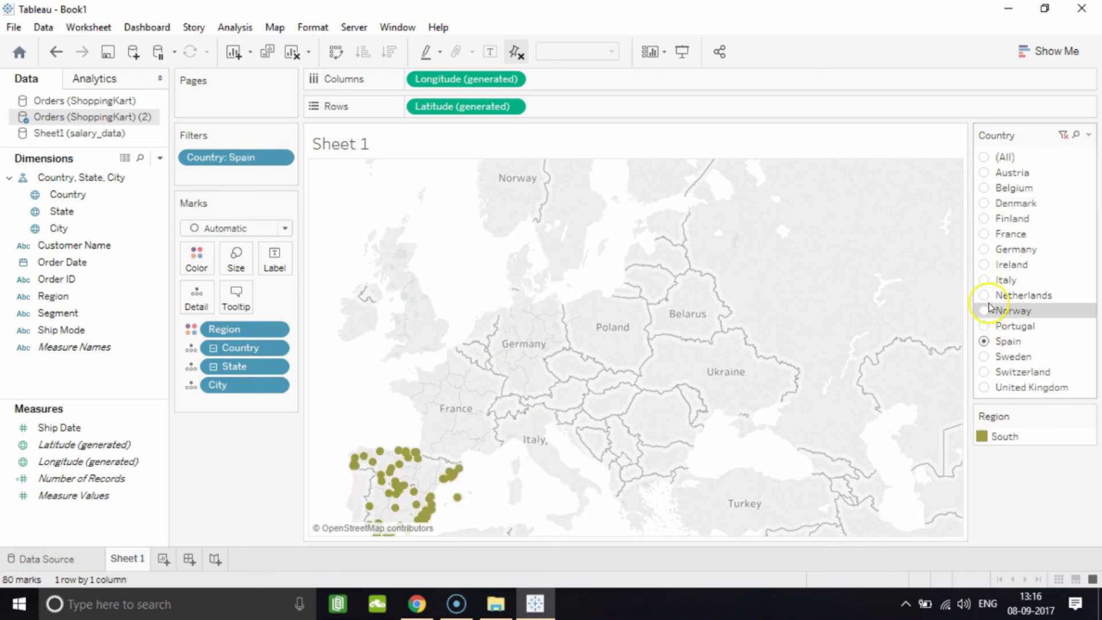
click(984, 311)
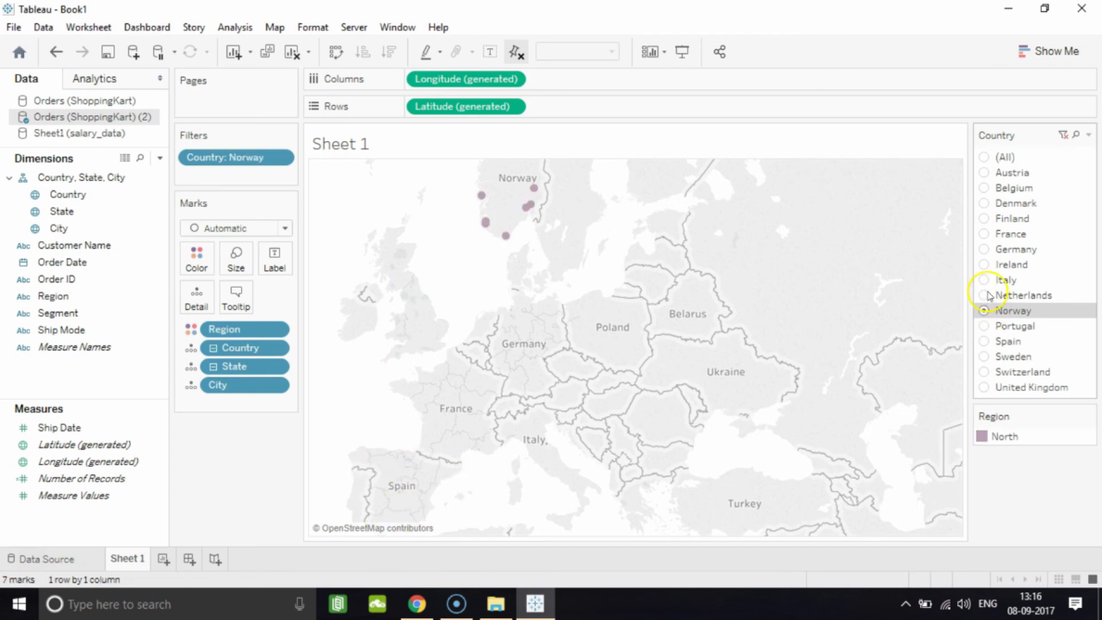
click(984, 295)
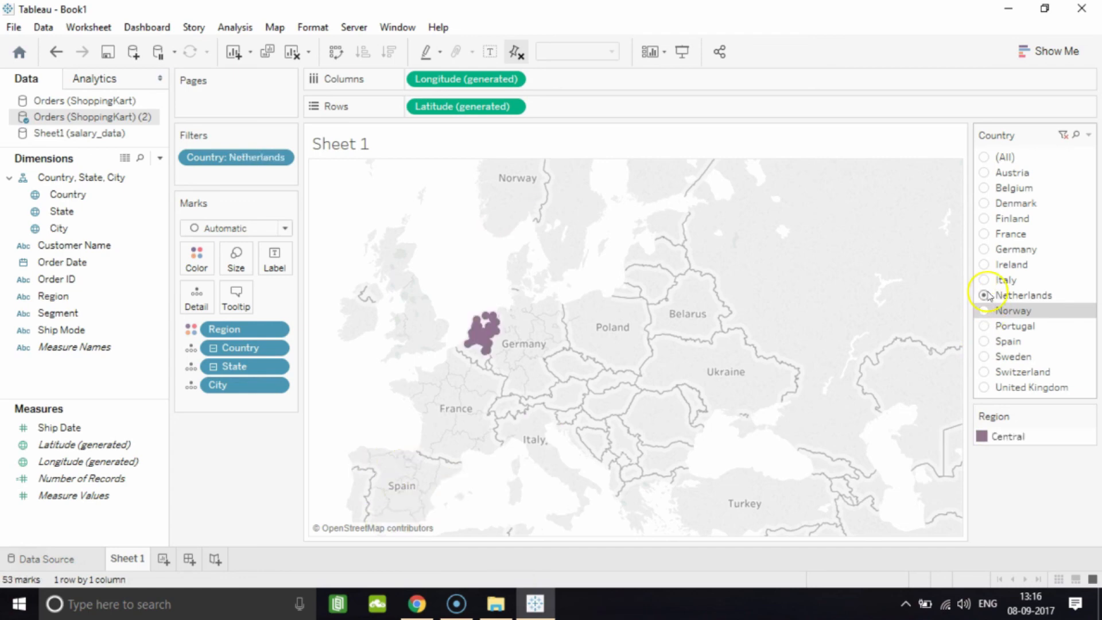
Change the Country filter to the Single Value (dropdown) style, and open and close its list of countries.
click(1089, 136)
click(1032, 309)
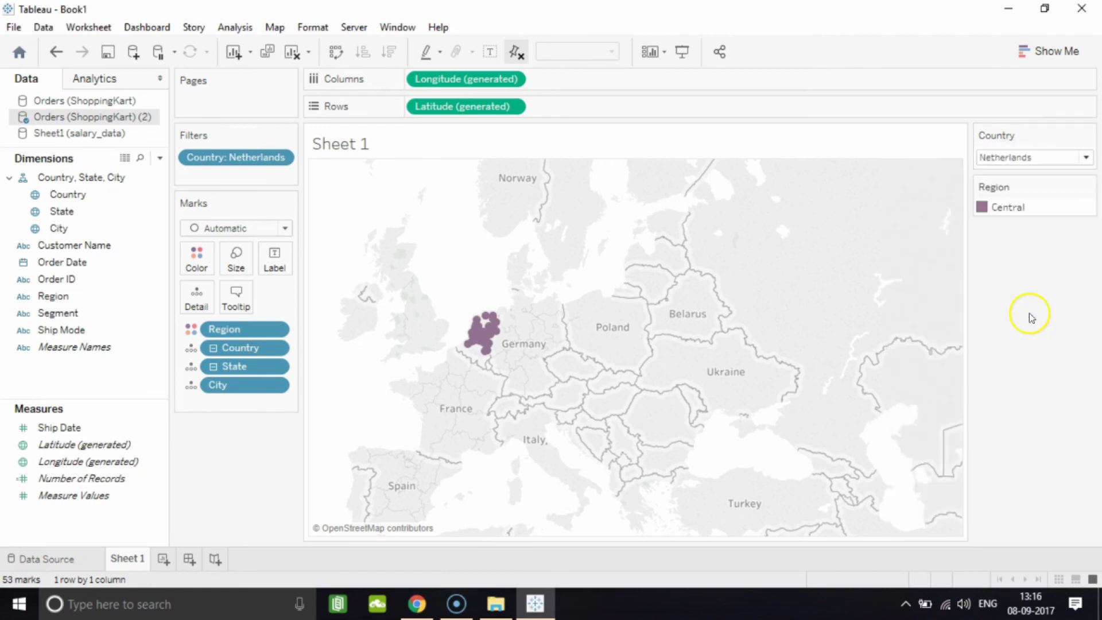
click(1051, 162)
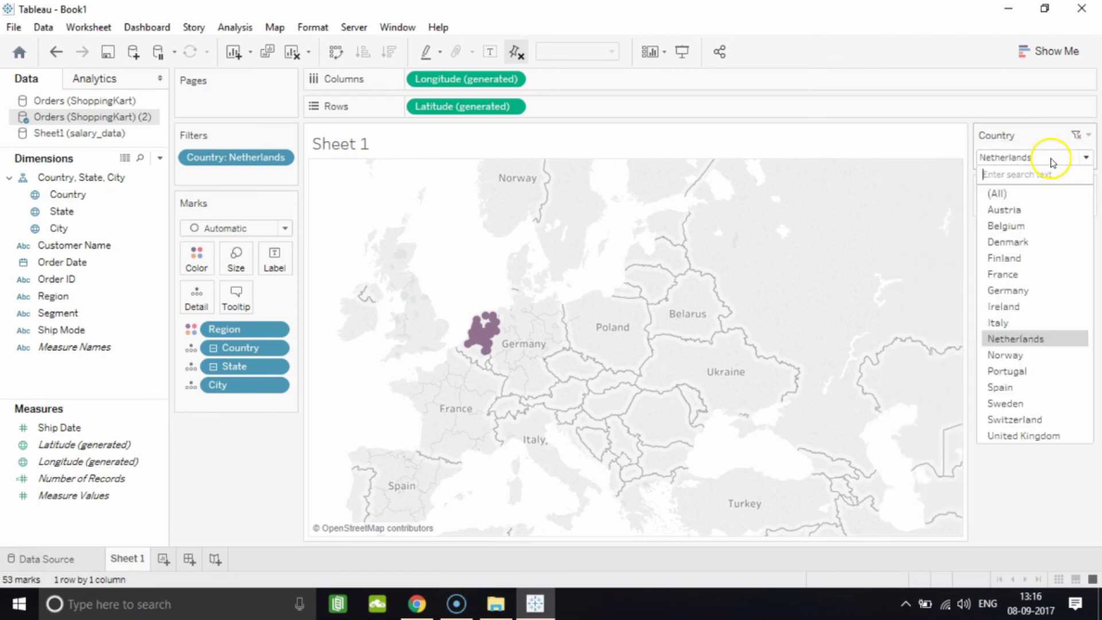
click(1085, 154)
Change the Country filter to the Single Value (slider) style, move it to Denmark, and advance it country by country to Germany.
click(1088, 135)
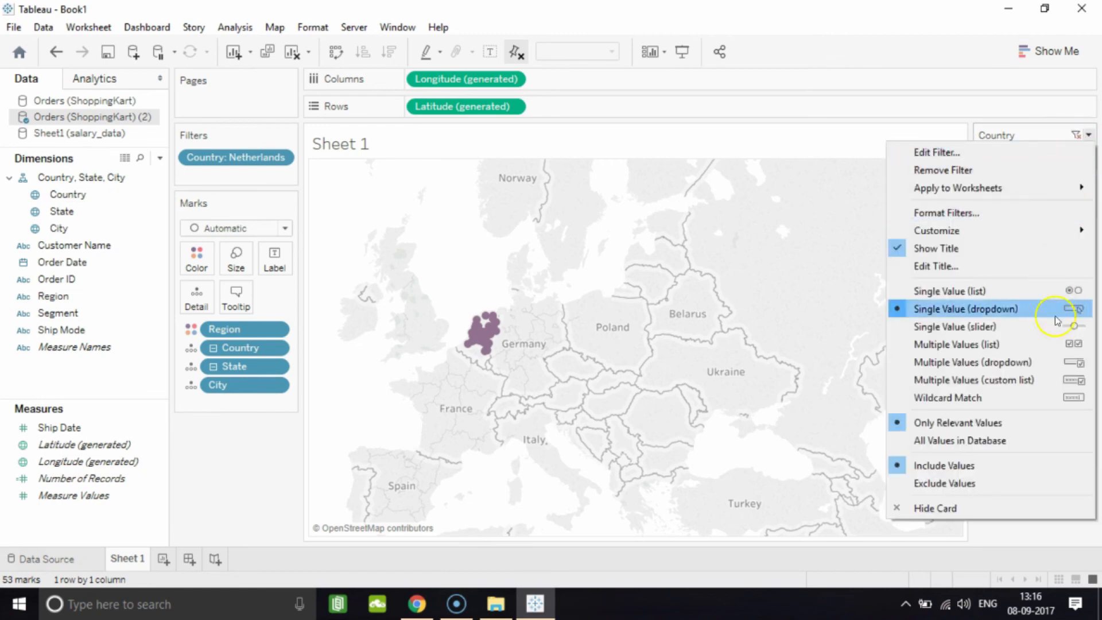
click(1045, 326)
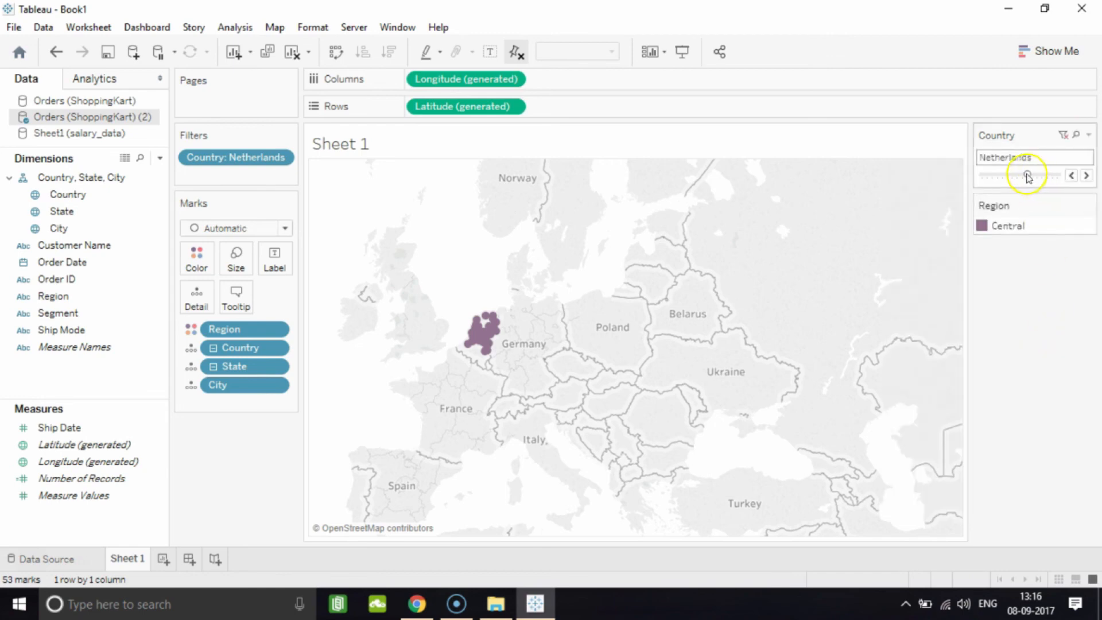
drag(1027, 176, 999, 184)
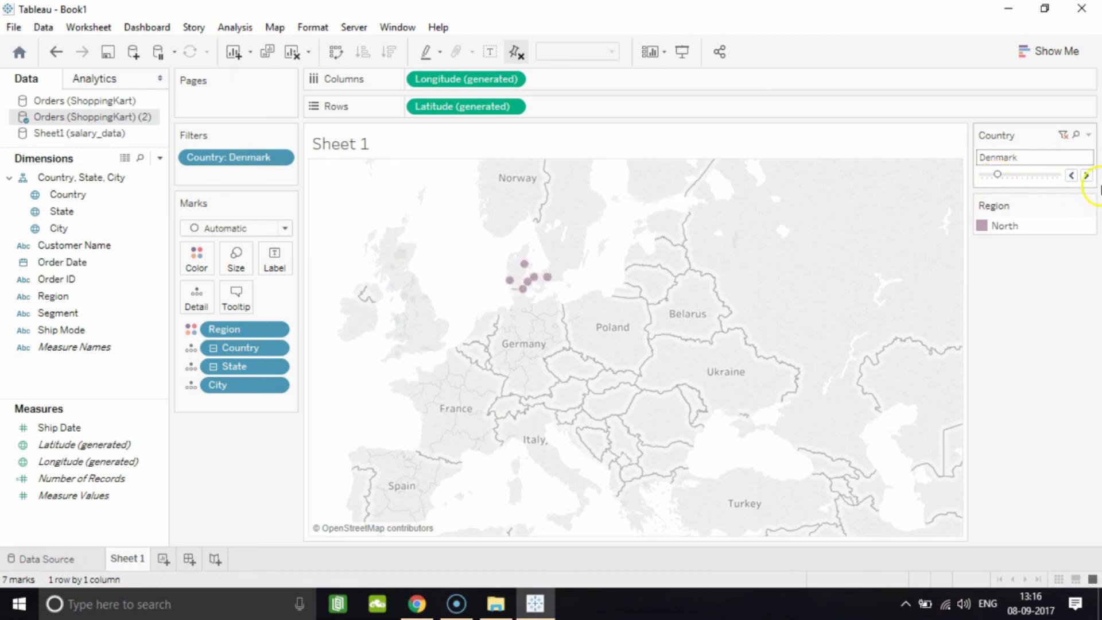
click(1086, 176)
click(1086, 176)
click(1086, 176)
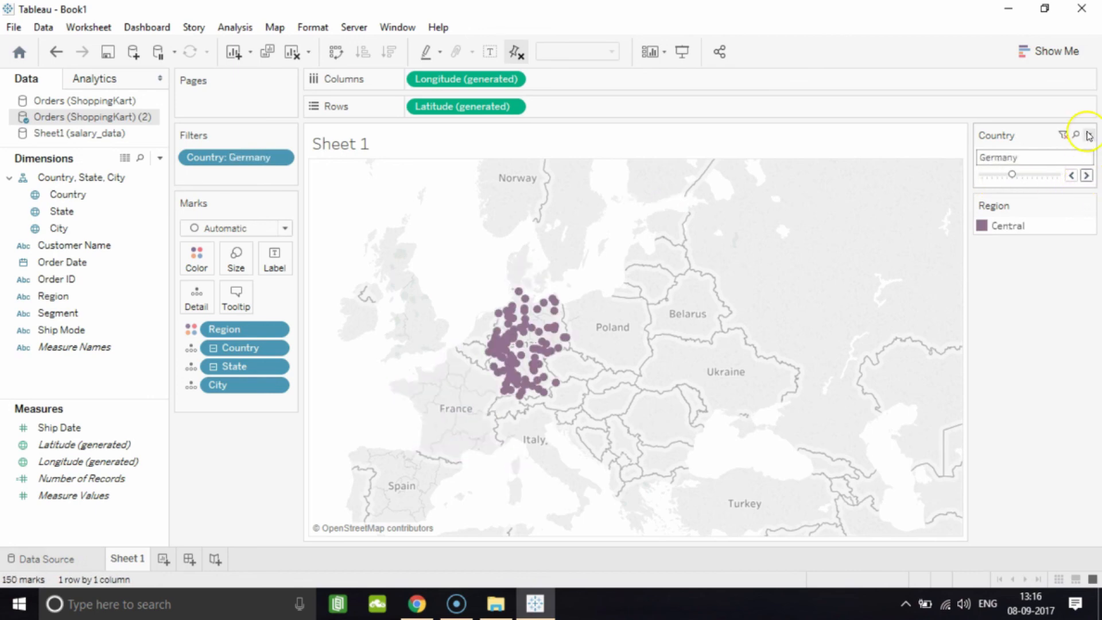
Change the Country filter to the Multiple Values (list) style and select all countries.
click(1089, 135)
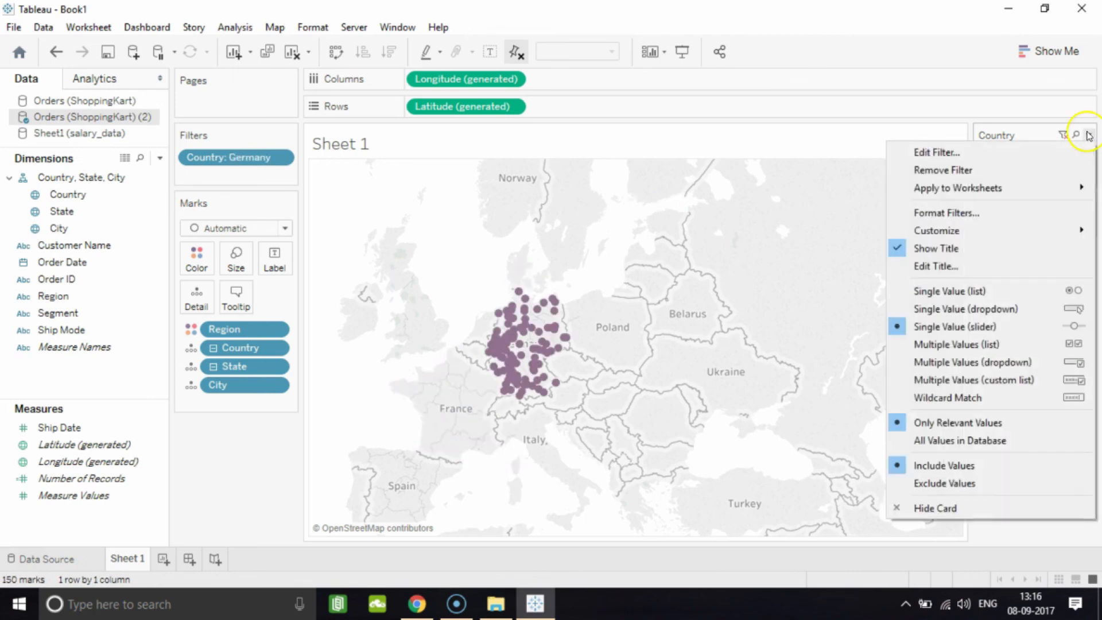
click(1008, 344)
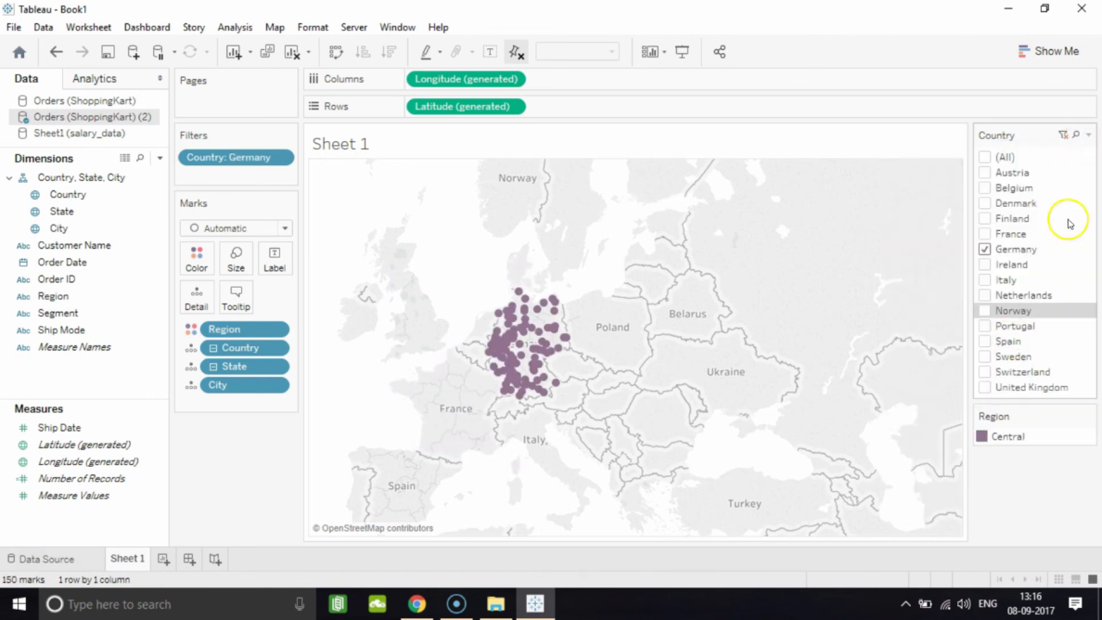
click(988, 156)
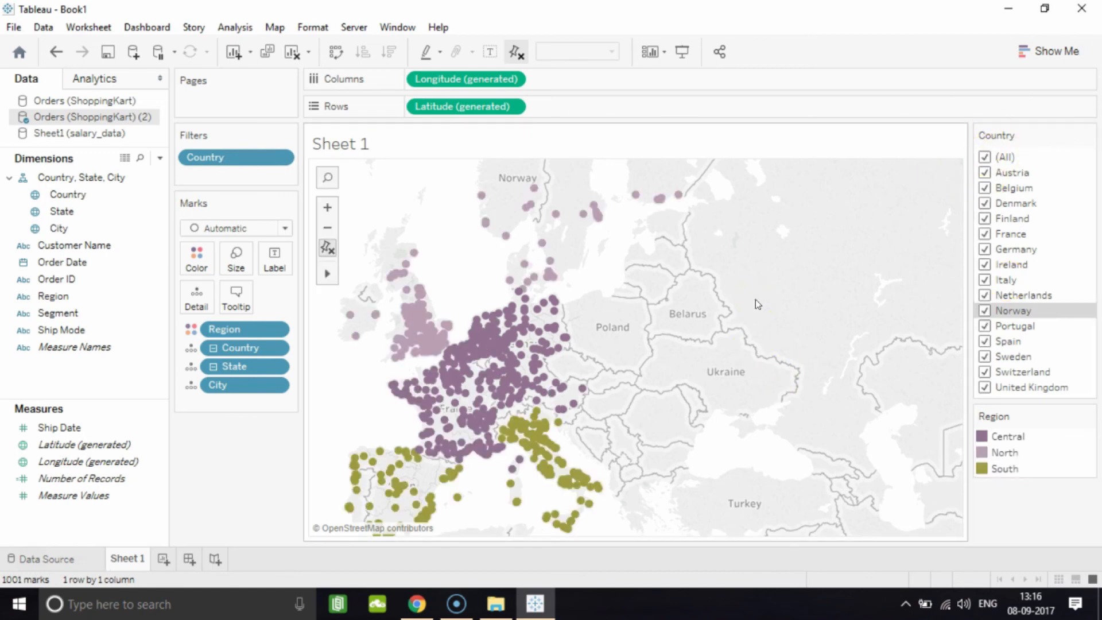
mouse_move(505, 292)
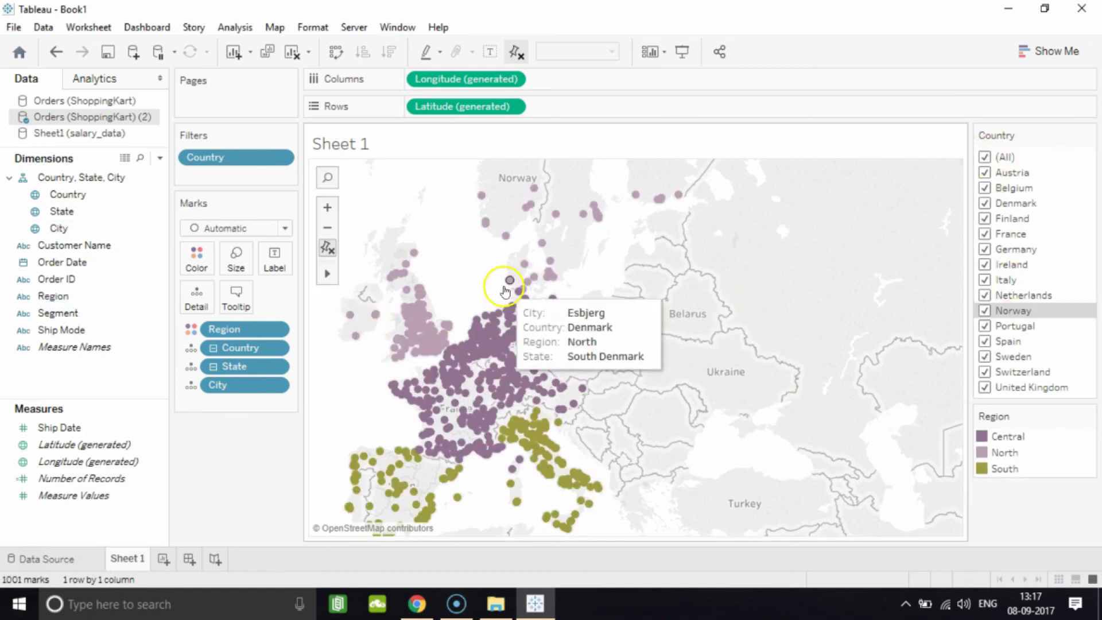